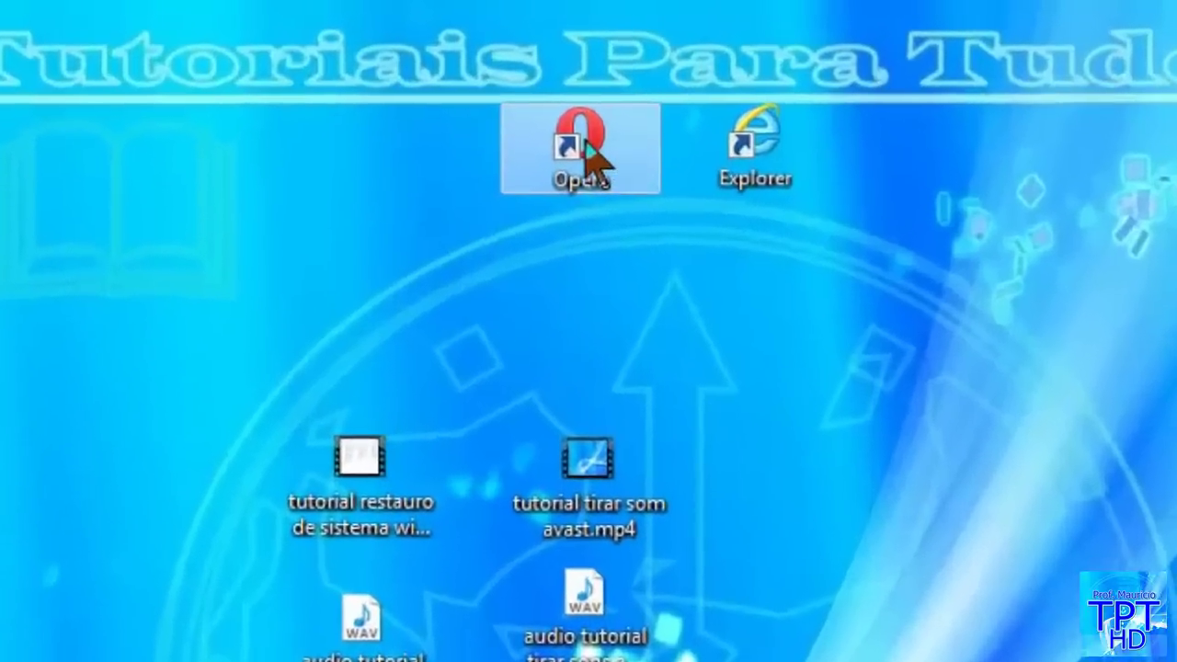
# Step: Open the Opera browser, search Google for "baixaki" and go to the Baixaki download site
pyautogui.doubleClick(585, 144)
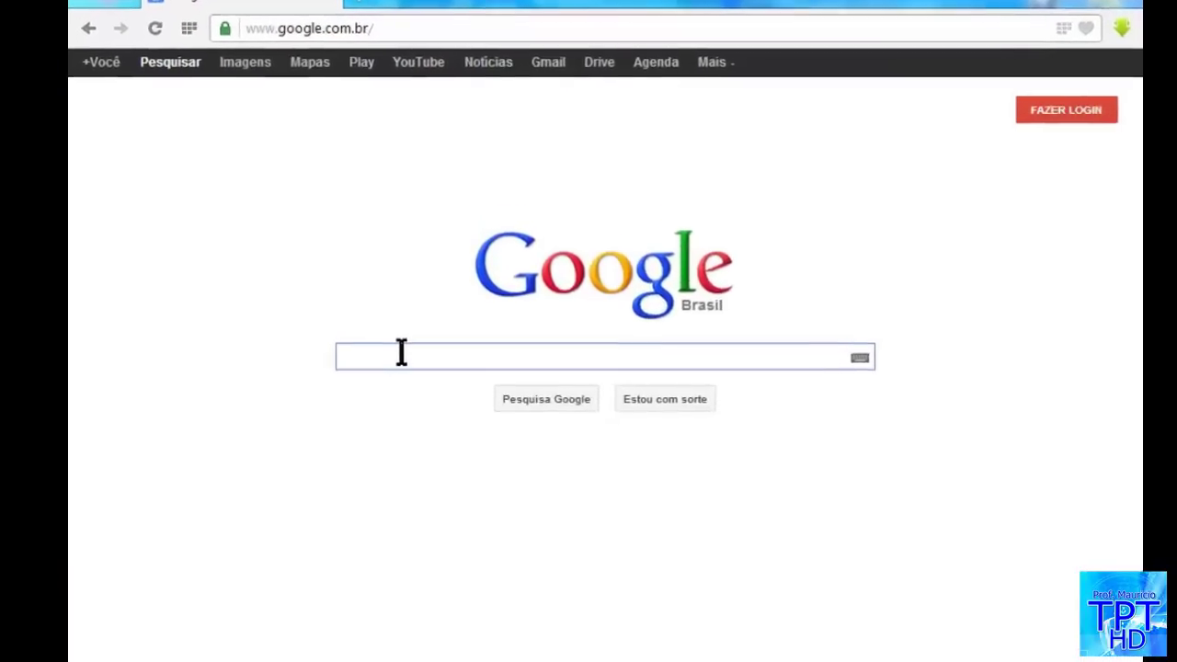
pyautogui.write('baixa')
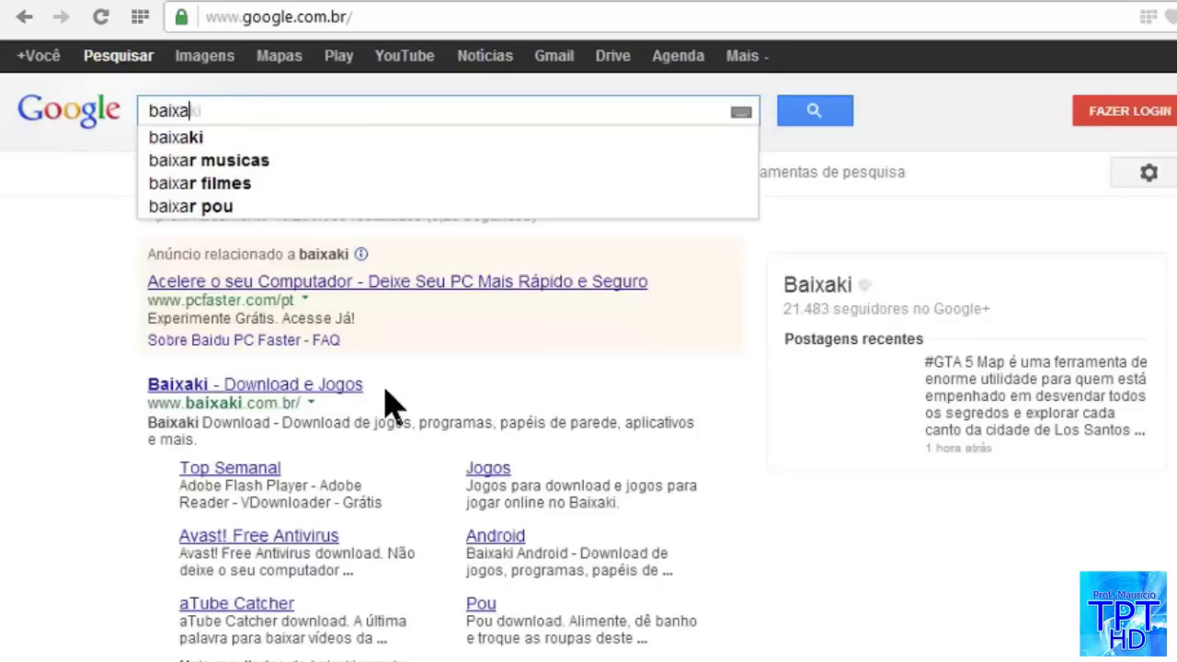
pyautogui.write('ki')
pyautogui.press('Return')
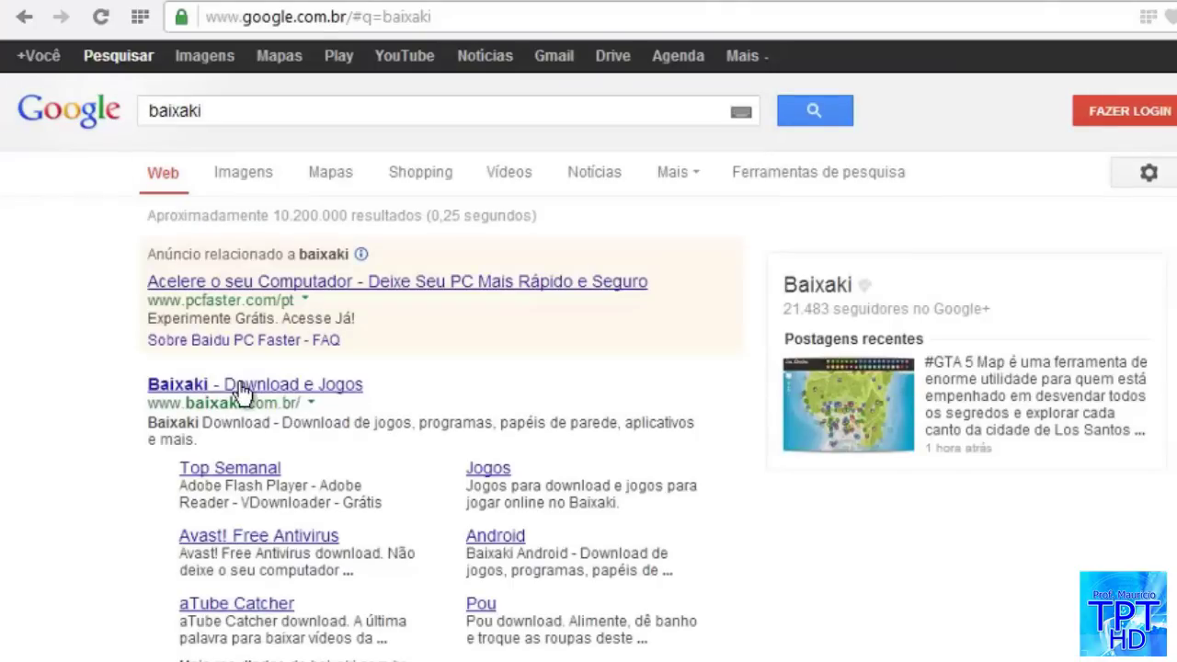
pyautogui.click(241, 393)
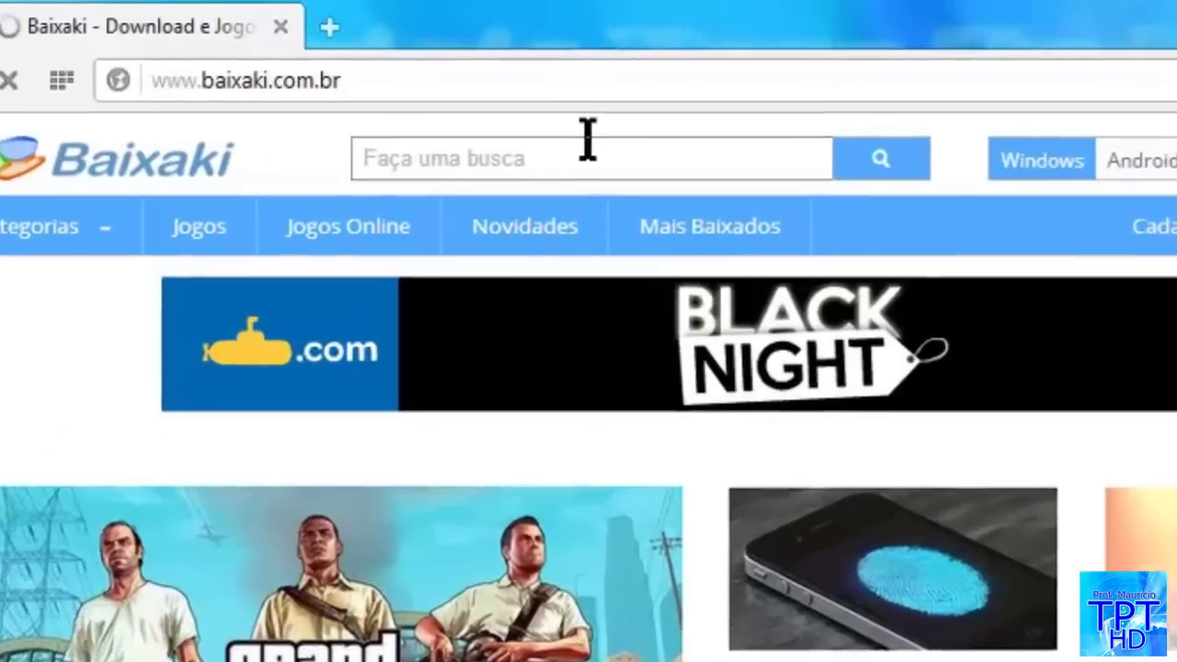
# Step: Search the Baixaki site for "daemon" and open the DAEMON Tools Lite 4.47.1.0337 page
pyautogui.click(519, 81)
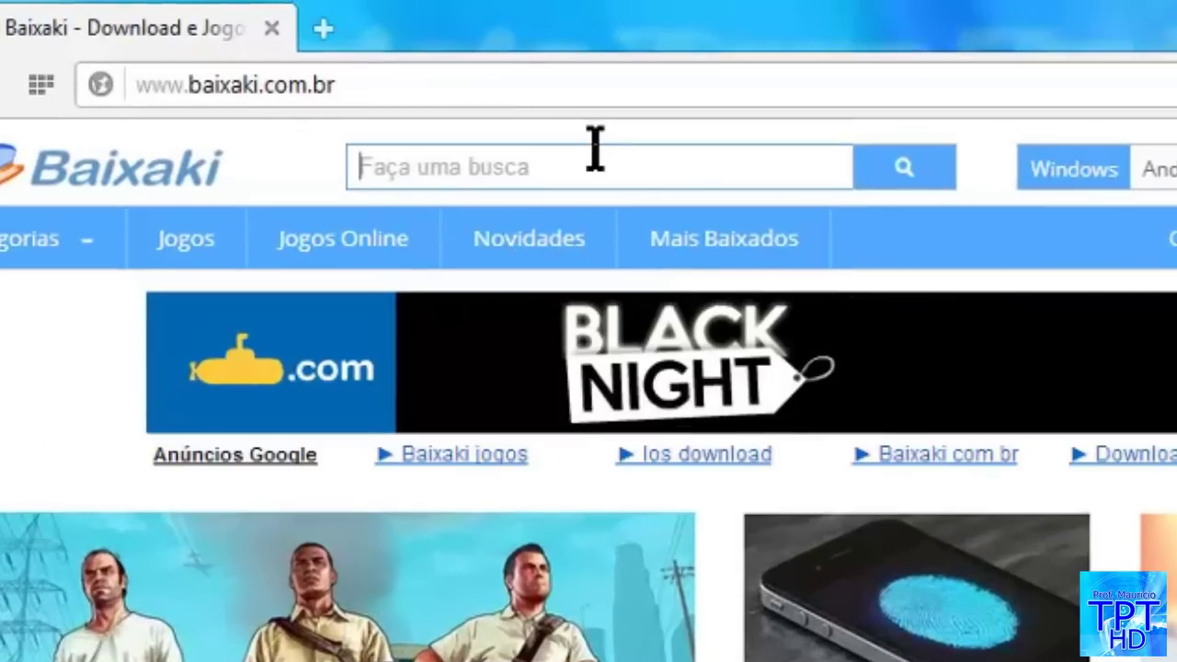
pyautogui.write('daemon')
pyautogui.press('Return')
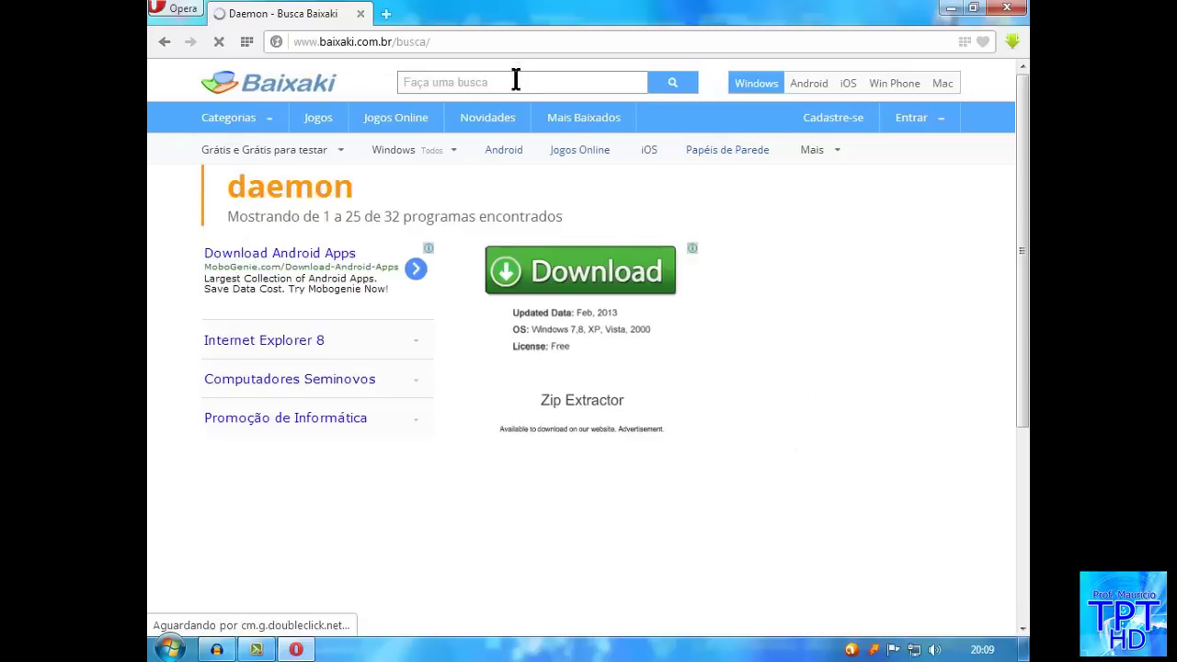
pyautogui.scroll(-2, 158, 460)
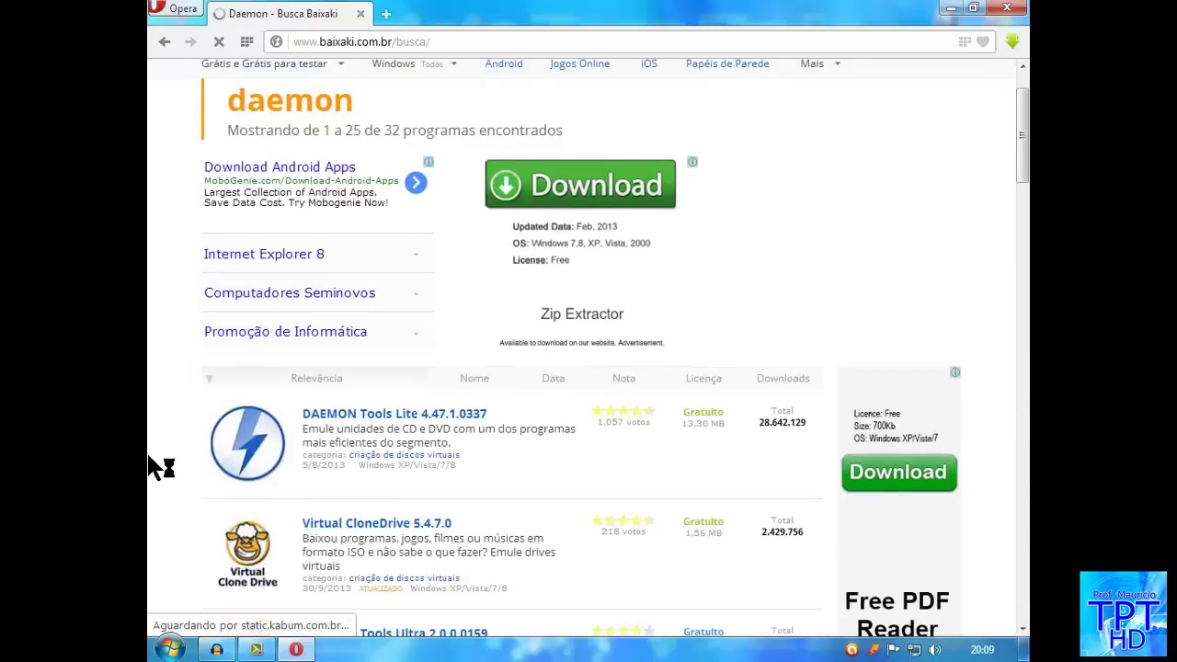
pyautogui.scroll(-1, 152, 451)
pyautogui.click(384, 237)
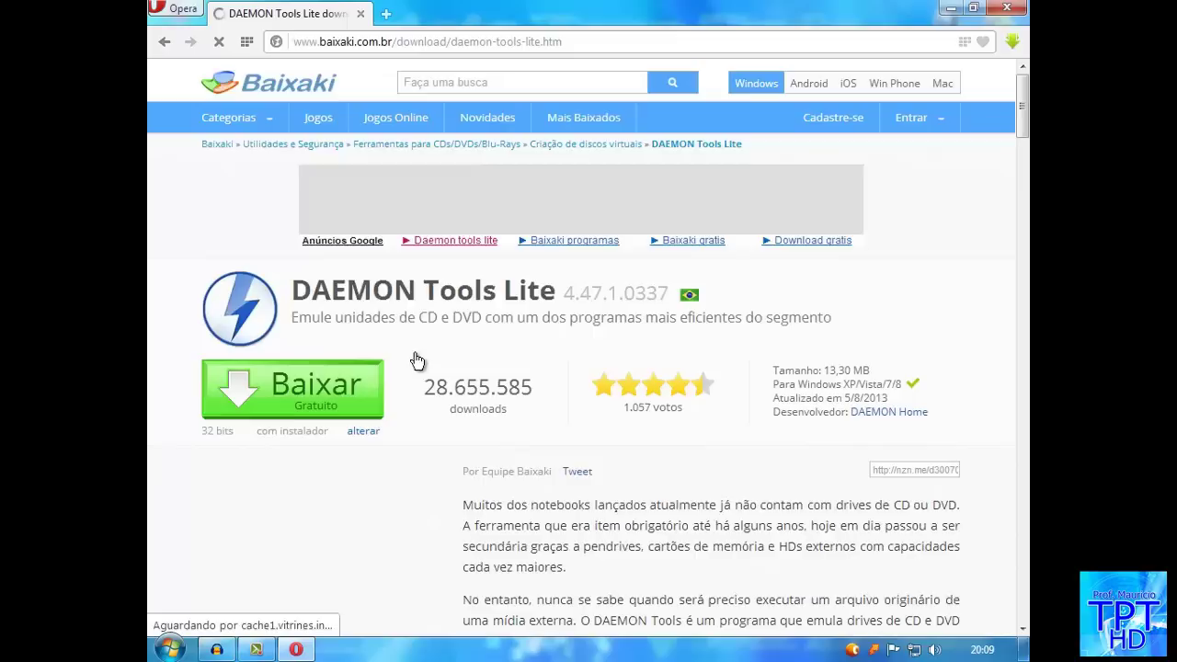
# Step: Download the free 32-bit DAEMON Tools Lite installer, check it in the download list and close the browser
pyautogui.scroll(-3, 386, 368)
pyautogui.scroll(1, 351, 358)
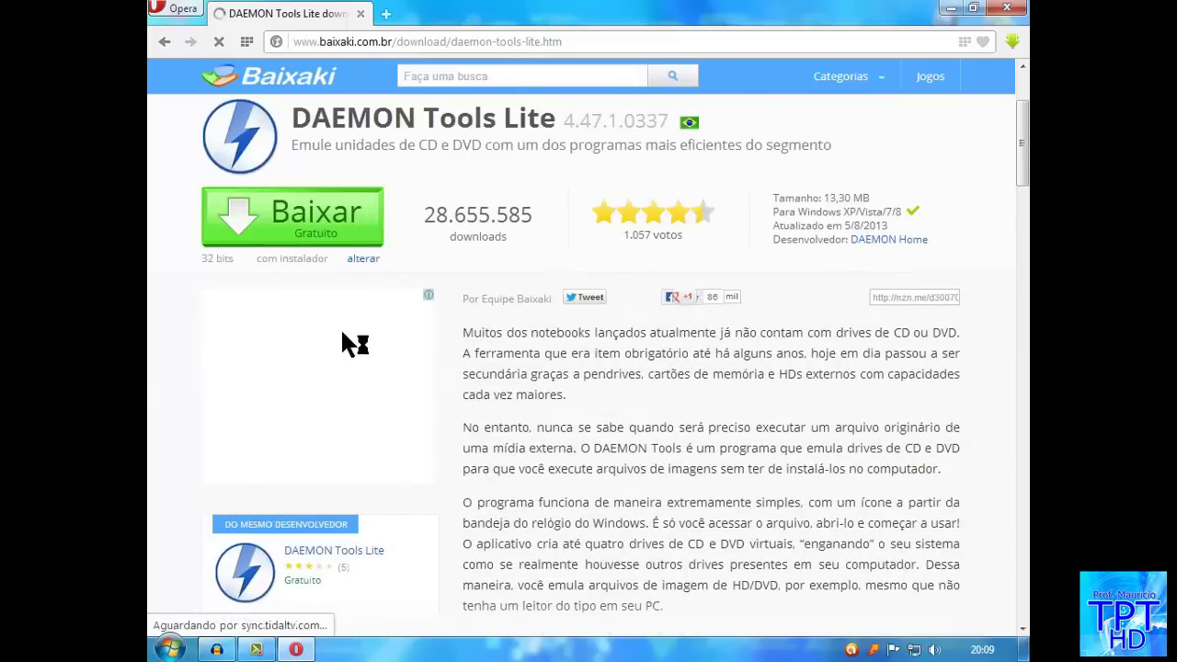
pyautogui.click(320, 234)
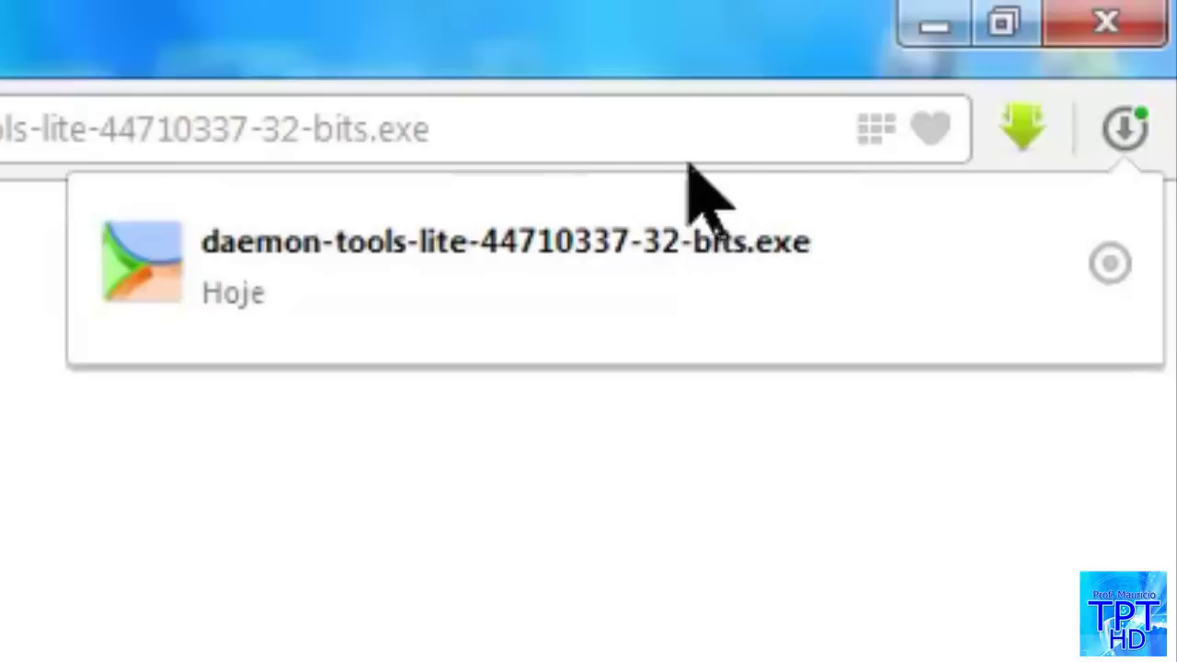
pyautogui.click(1119, 144)
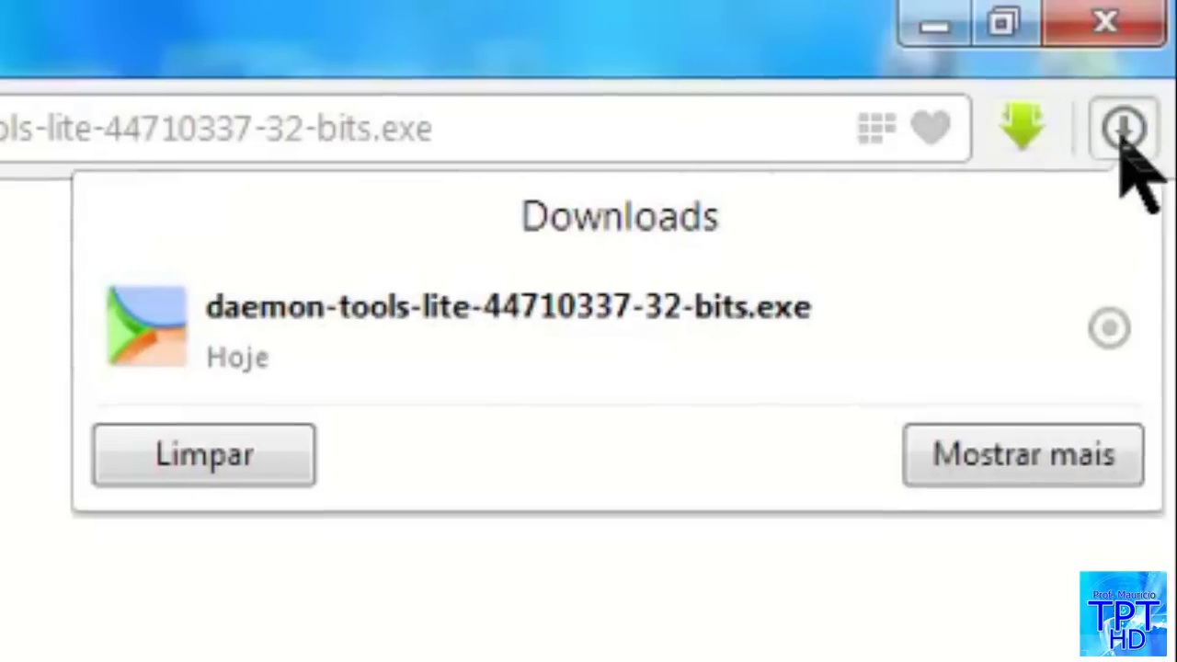
pyautogui.click(332, 409)
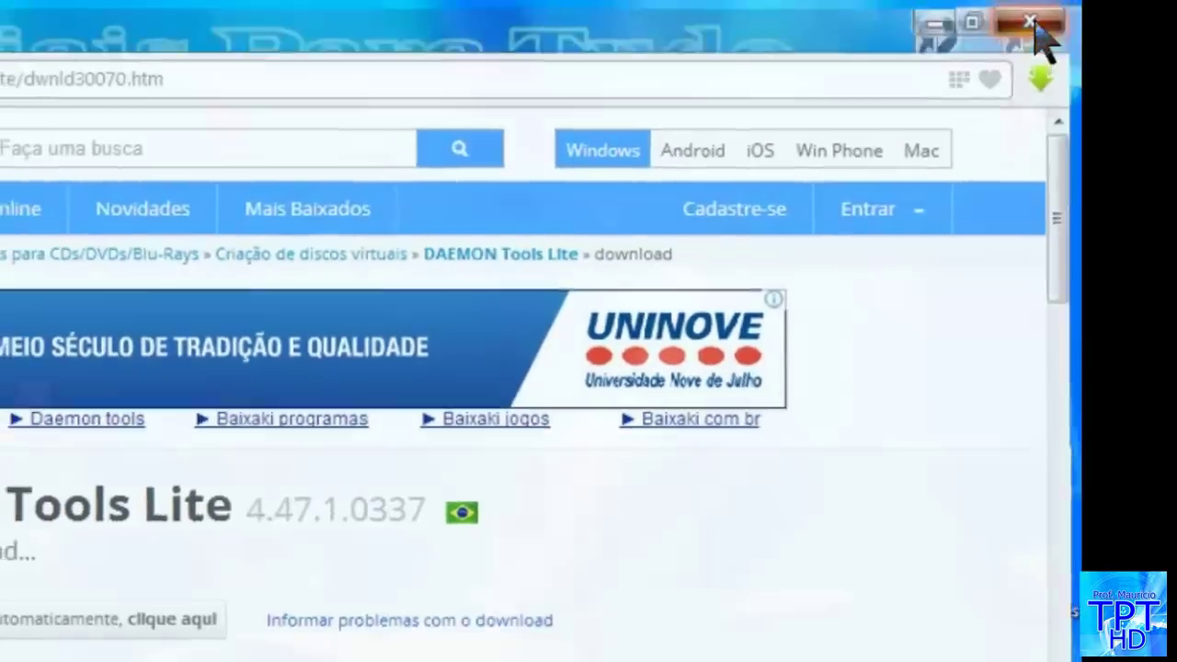
pyautogui.click(1032, 23)
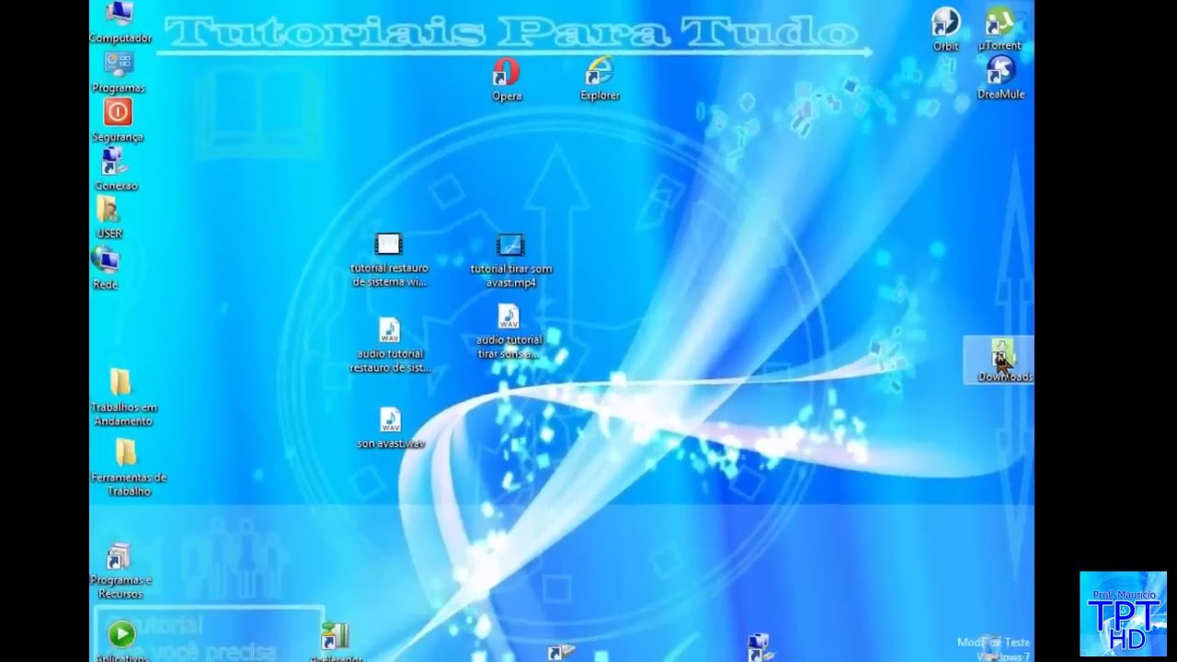
pyautogui.doubleClick(1006, 405)
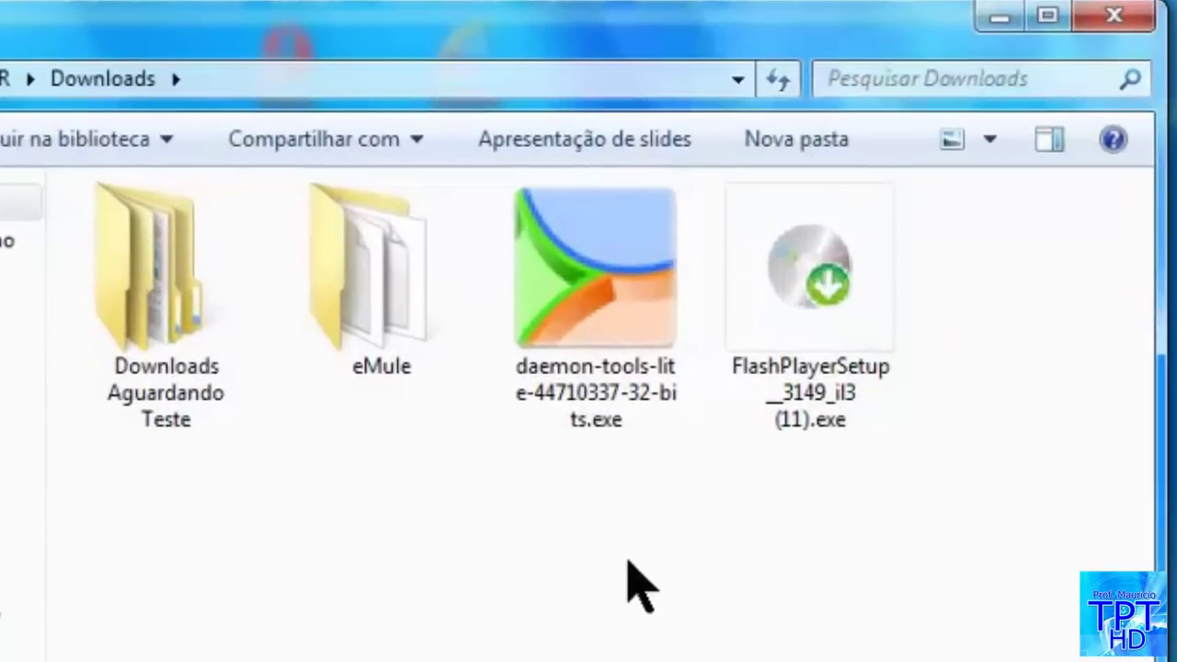
pyautogui.click(598, 276)
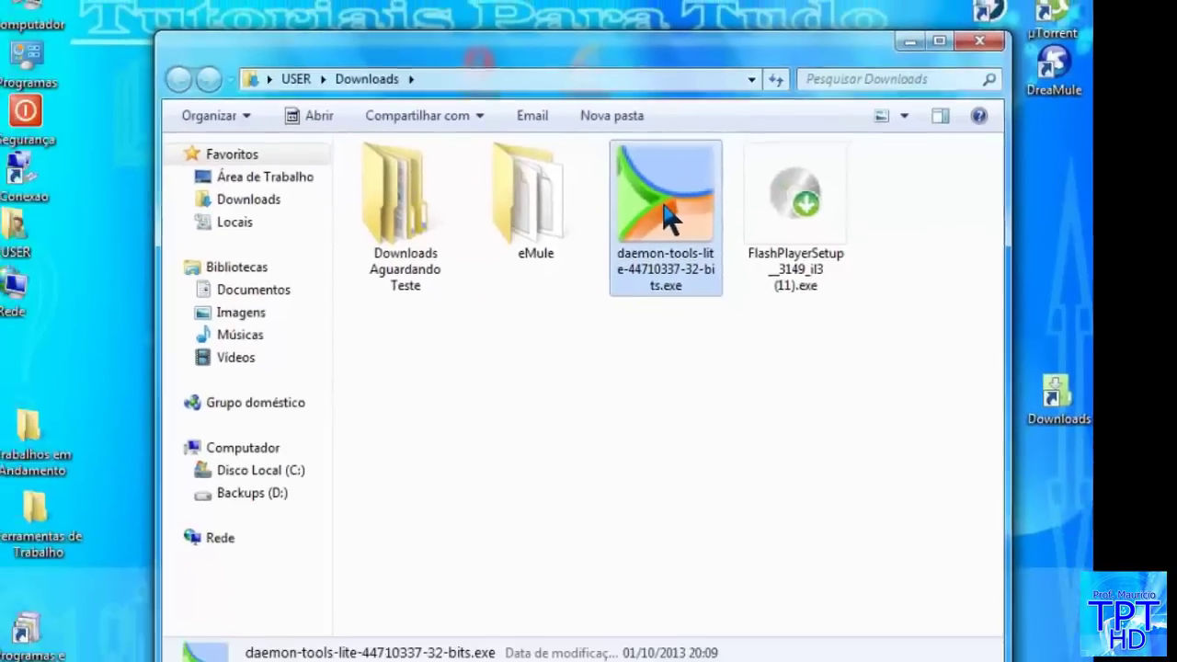
pyautogui.doubleClick(668, 219)
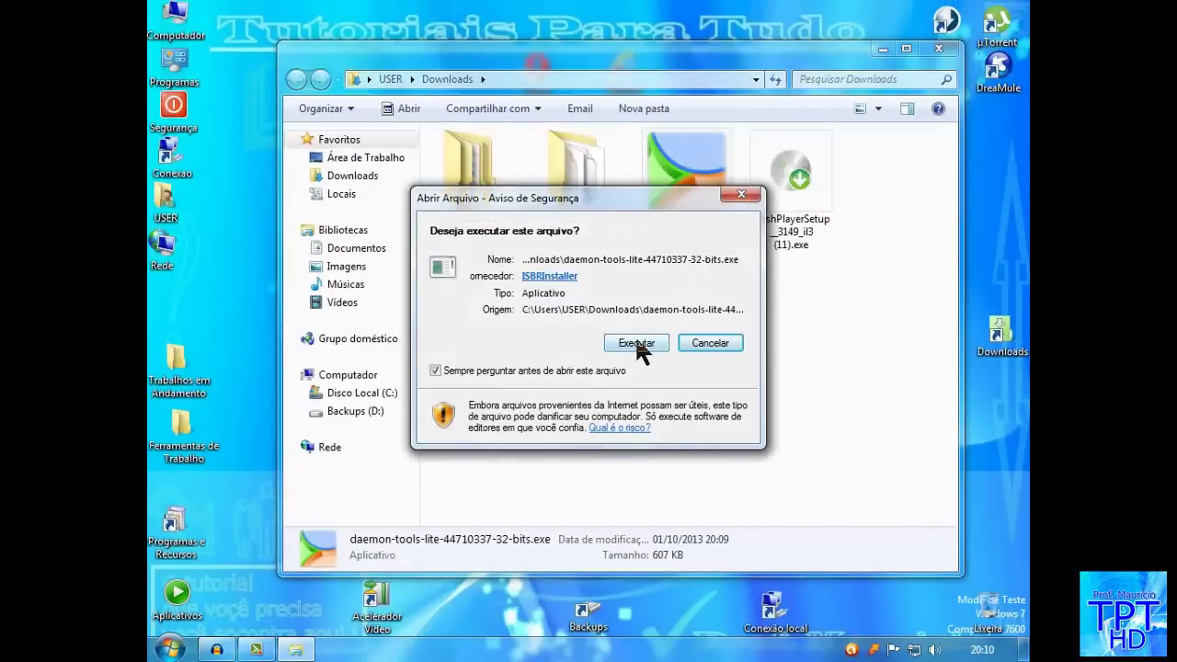
pyautogui.click(638, 342)
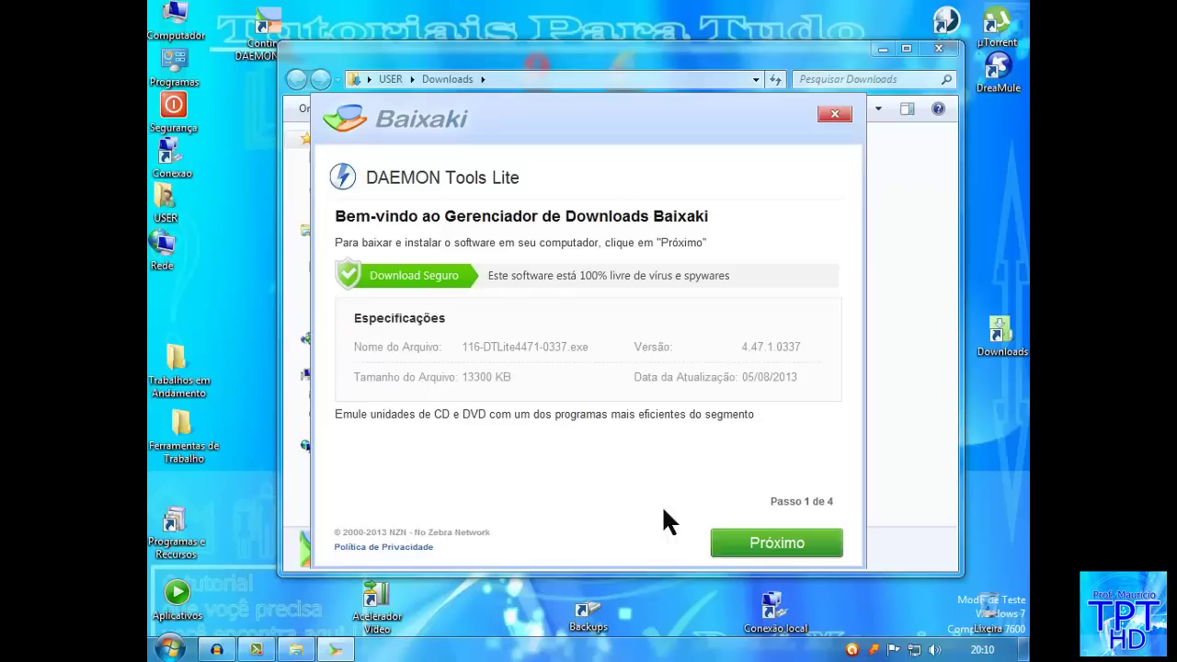
# Step: Start the download in the Baixaki manager, unchecking the Baixaki homepage consent and rejecting the Bonanza Deals offer
pyautogui.click(788, 552)
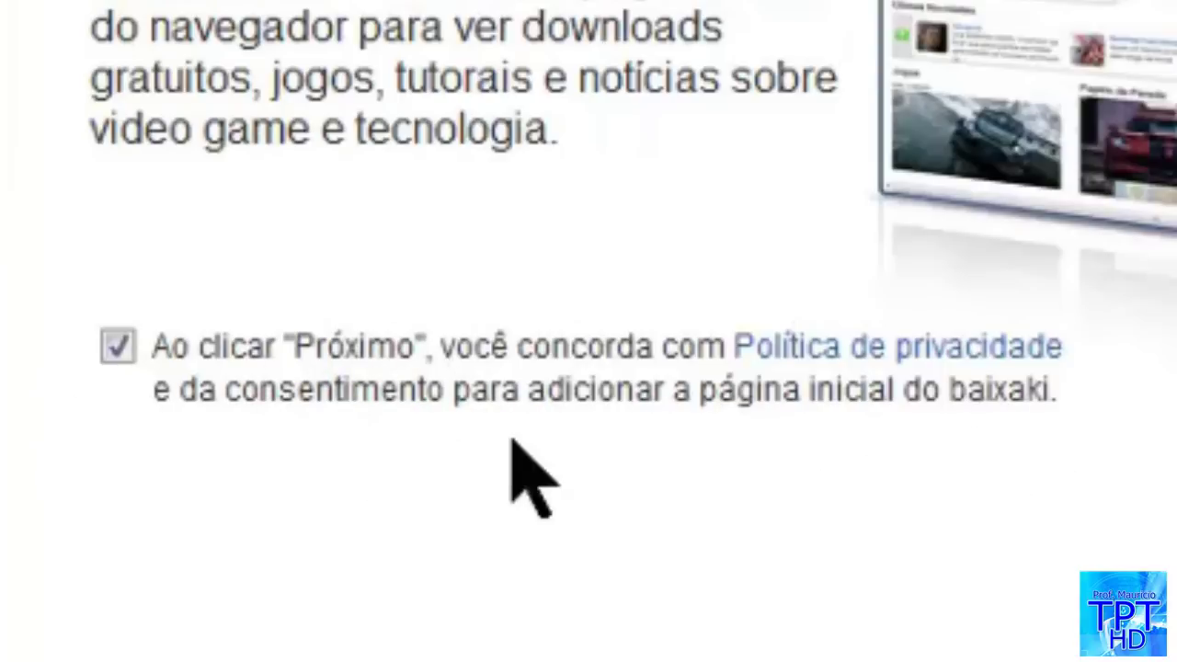
pyautogui.click(117, 346)
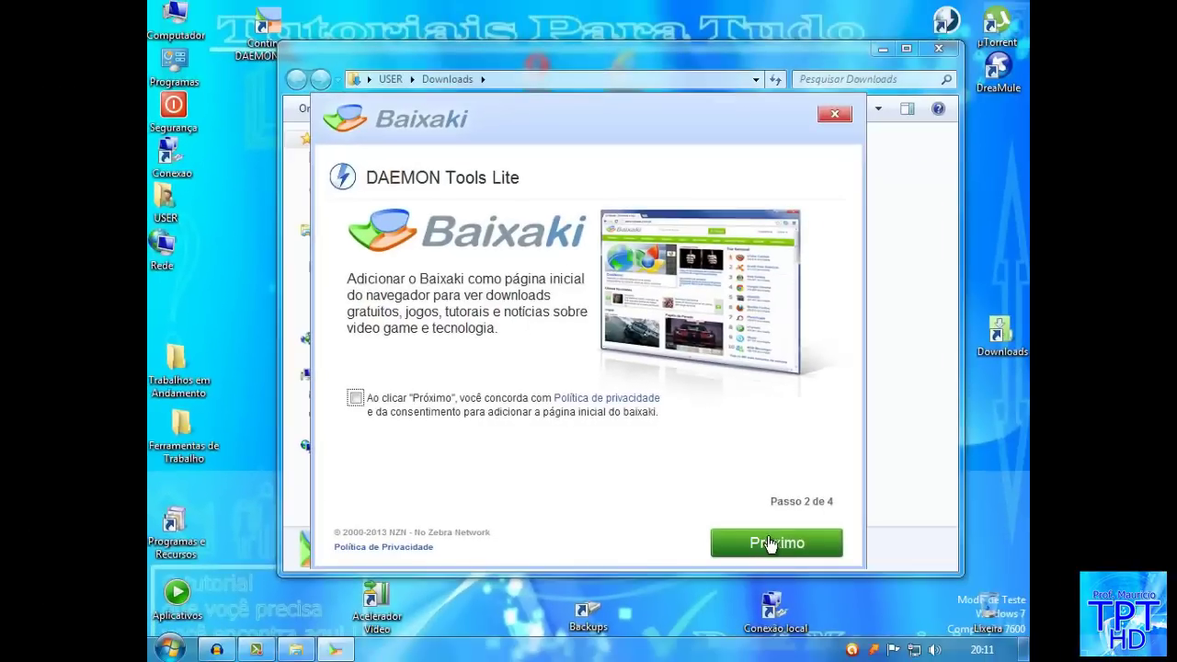
pyautogui.click(771, 544)
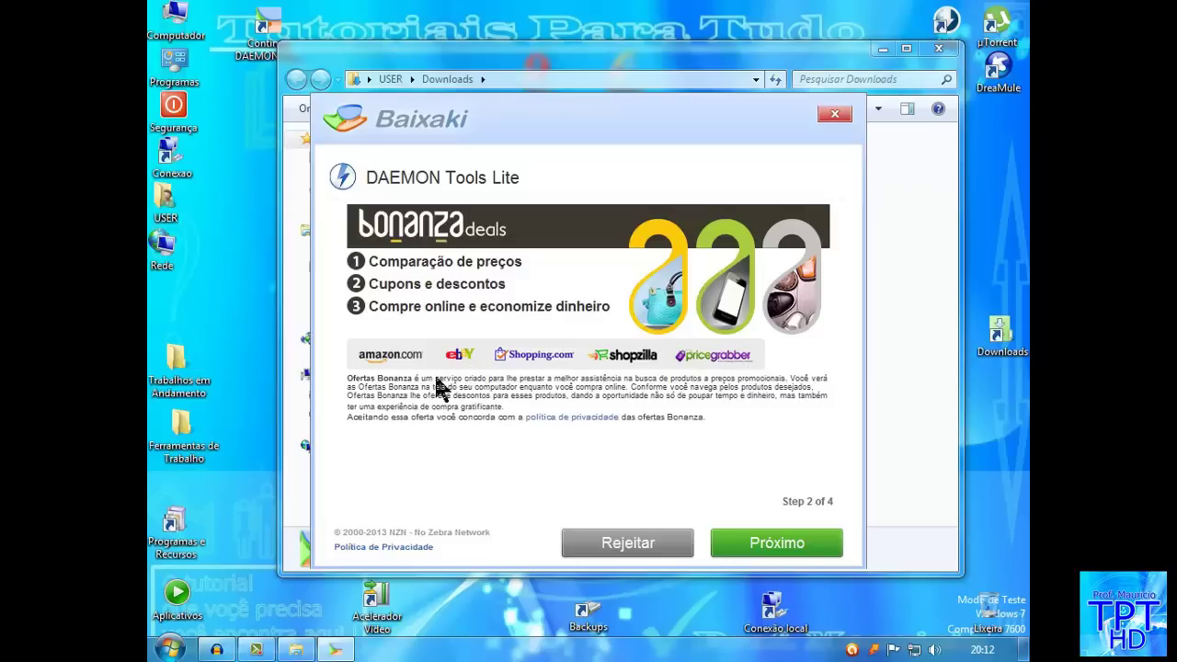
pyautogui.click(639, 546)
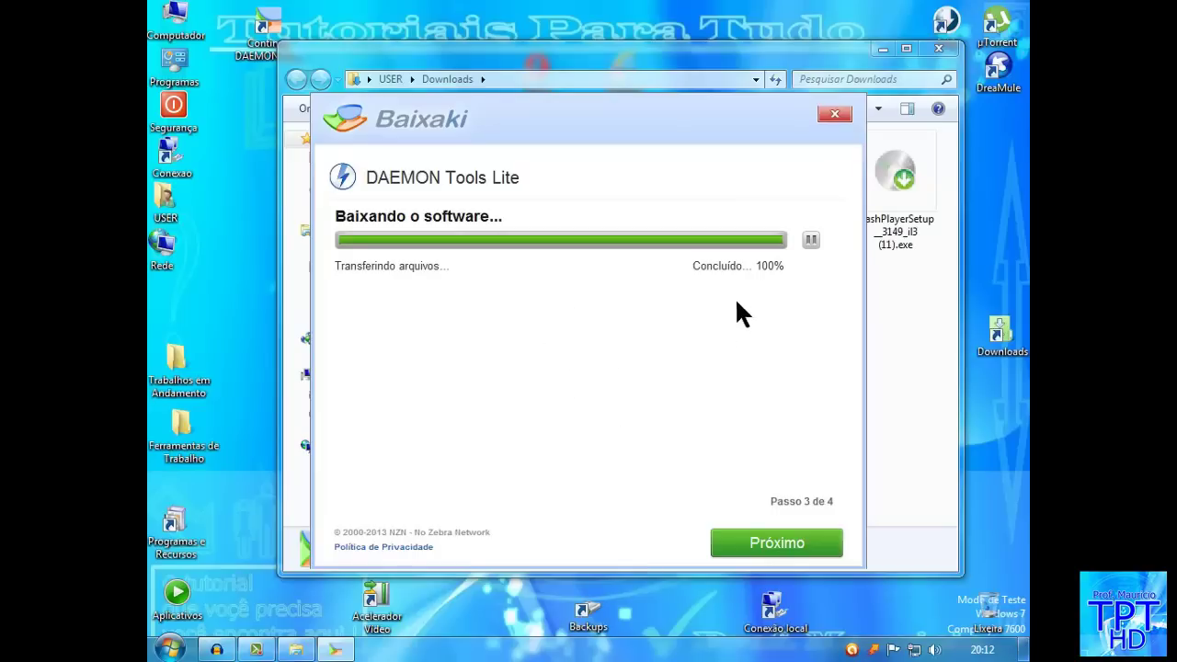
# Step: Go past the completed DAEMON Tools Lite transfer and finish the Baixaki download manager's last page
pyautogui.click(801, 544)
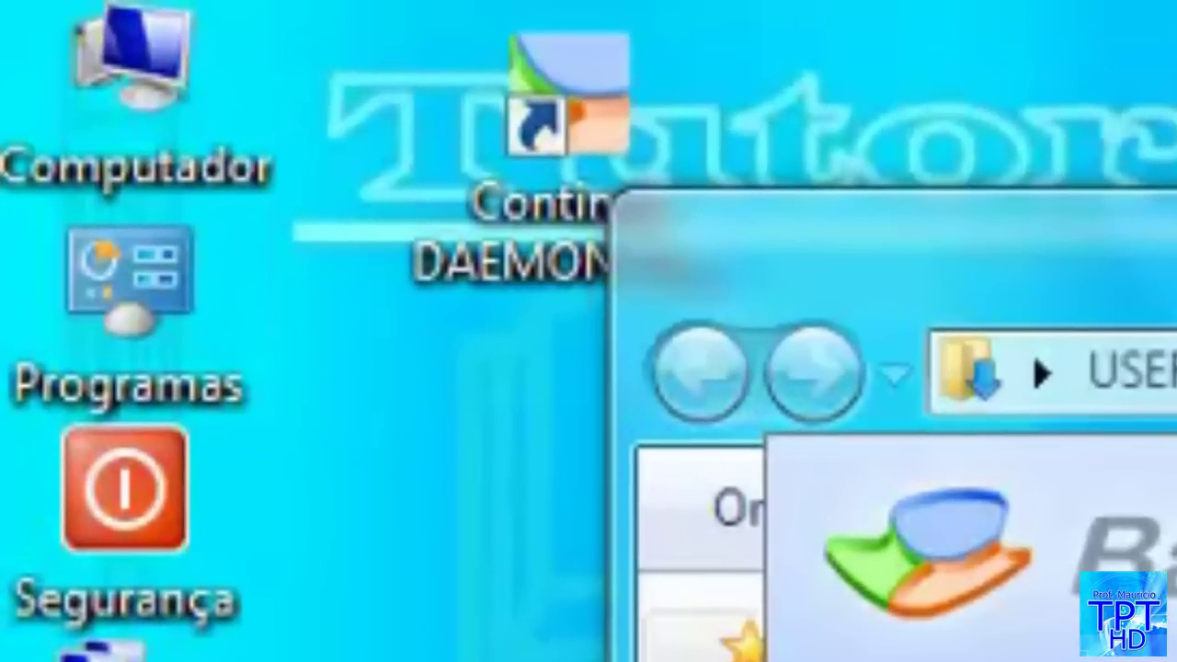
pyautogui.doubleClick(541, 182)
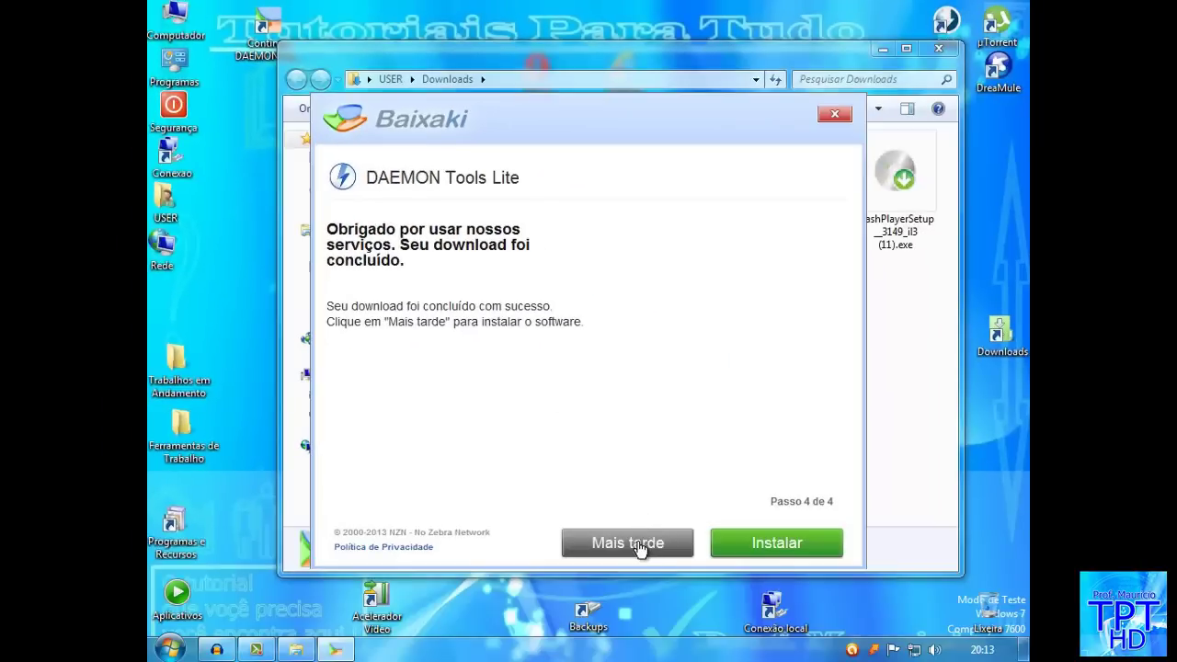
pyautogui.click(777, 547)
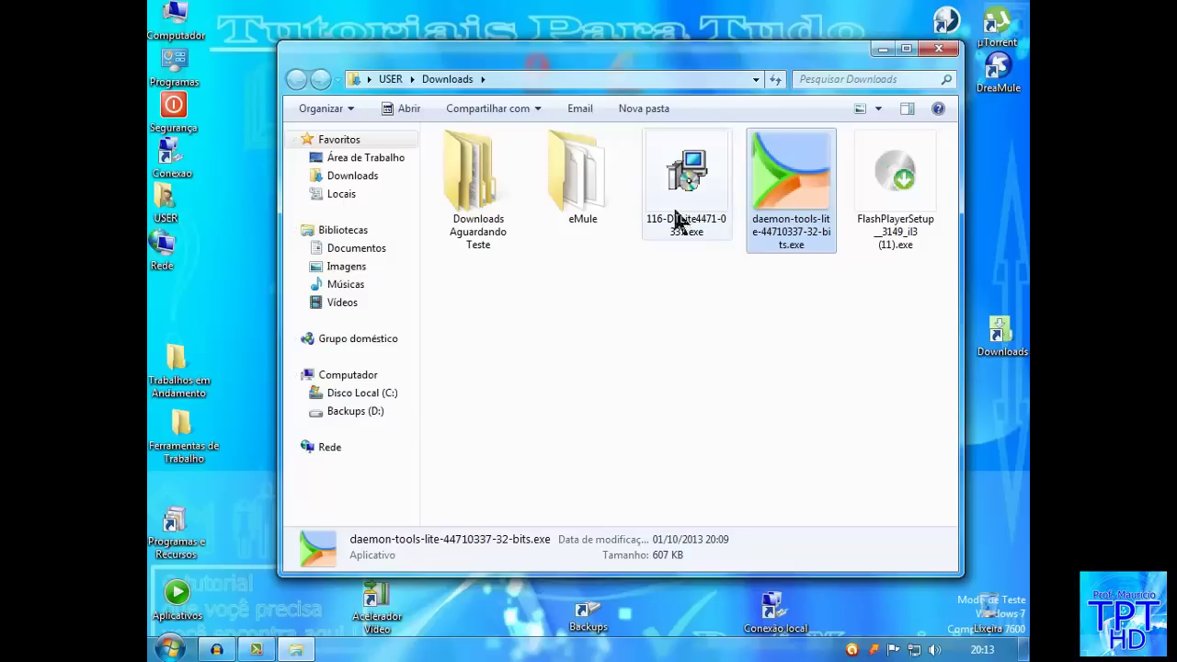
pyautogui.moveTo(700, 181)
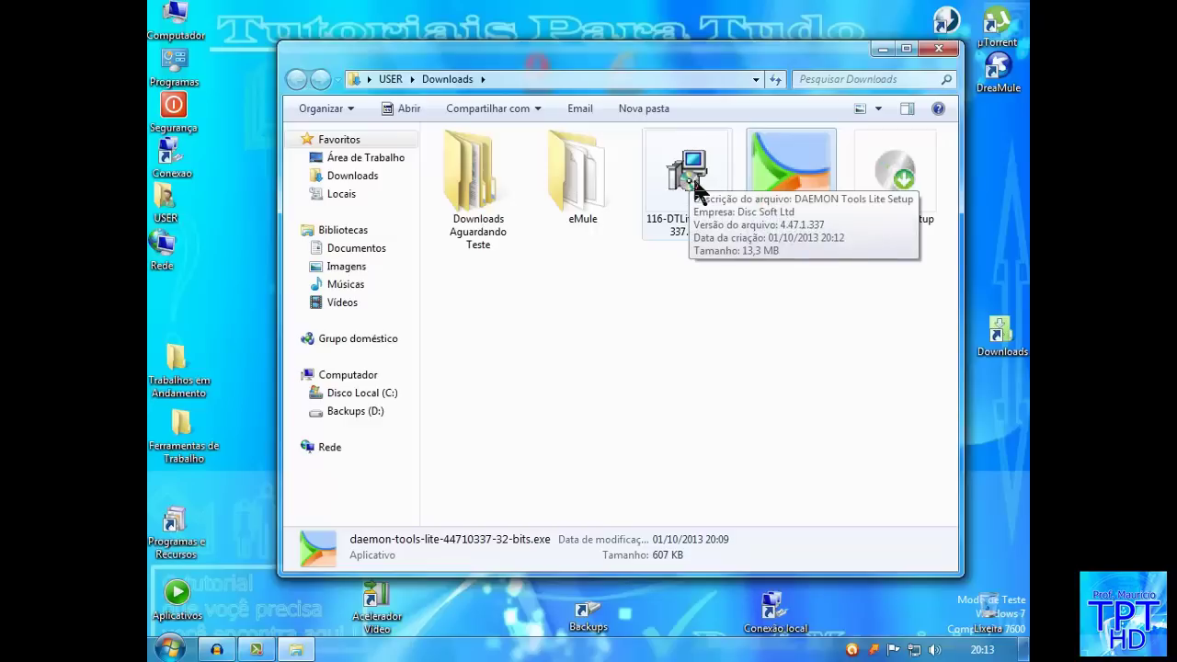
pyautogui.rightClick(791, 175)
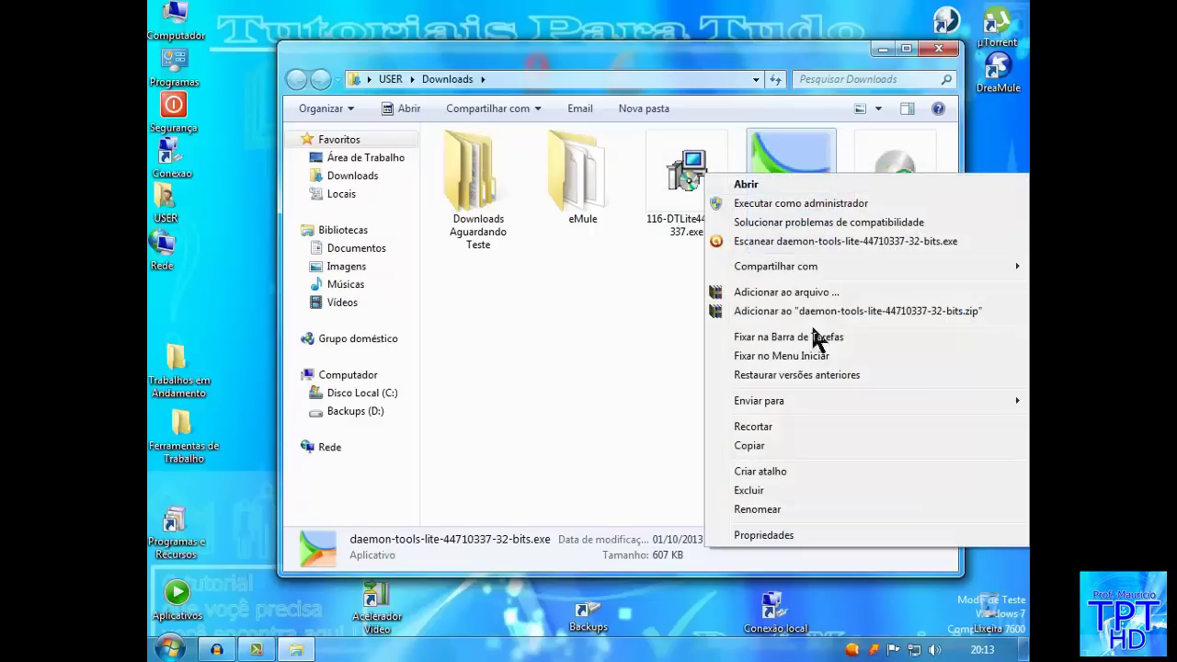
pyautogui.click(811, 489)
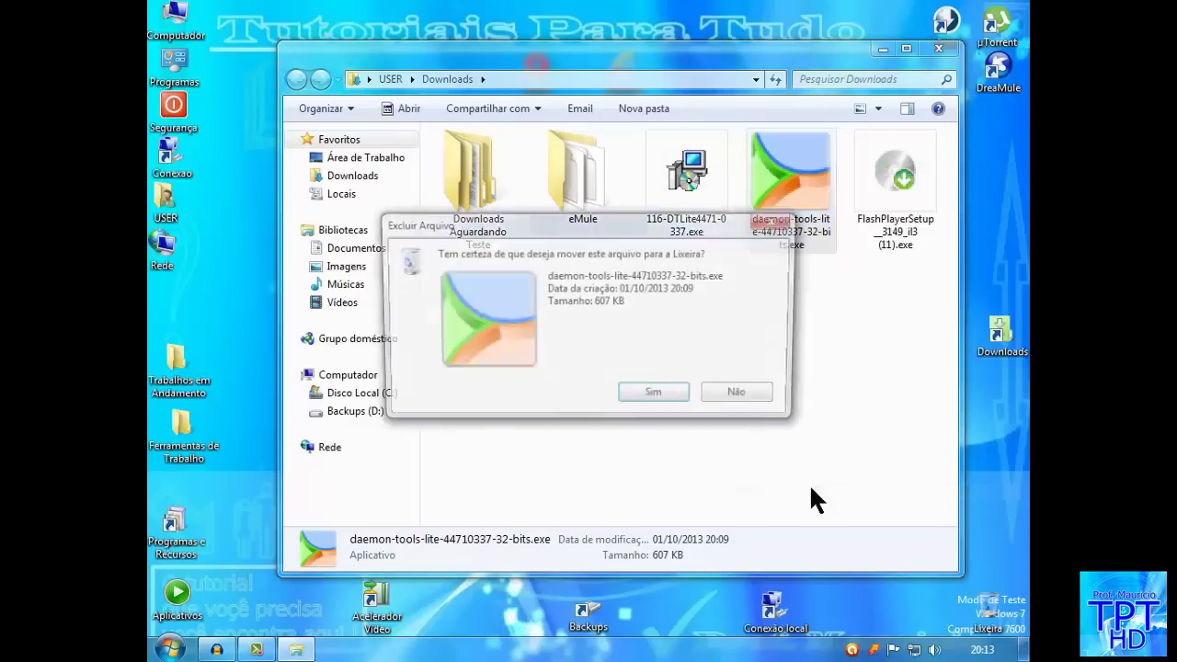
pyautogui.click(675, 398)
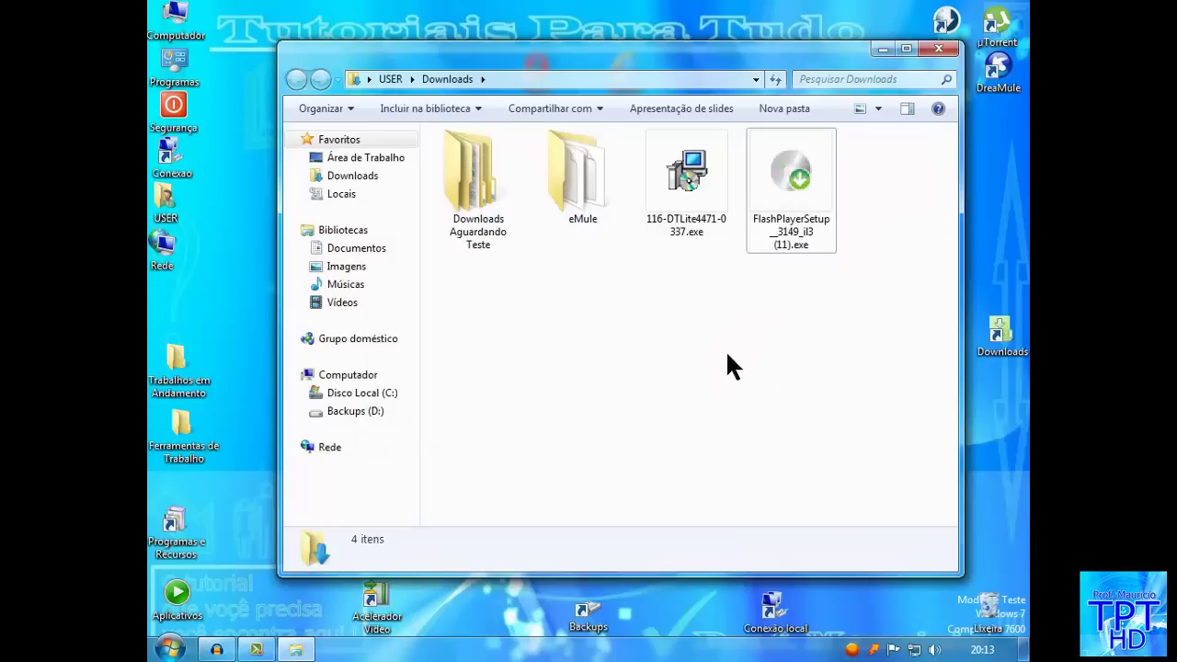
# Step: Launch the 116-DTLite4471-0337.exe installer in Brazilian Portuguese and accept the license agreement
pyautogui.doubleClick(690, 189)
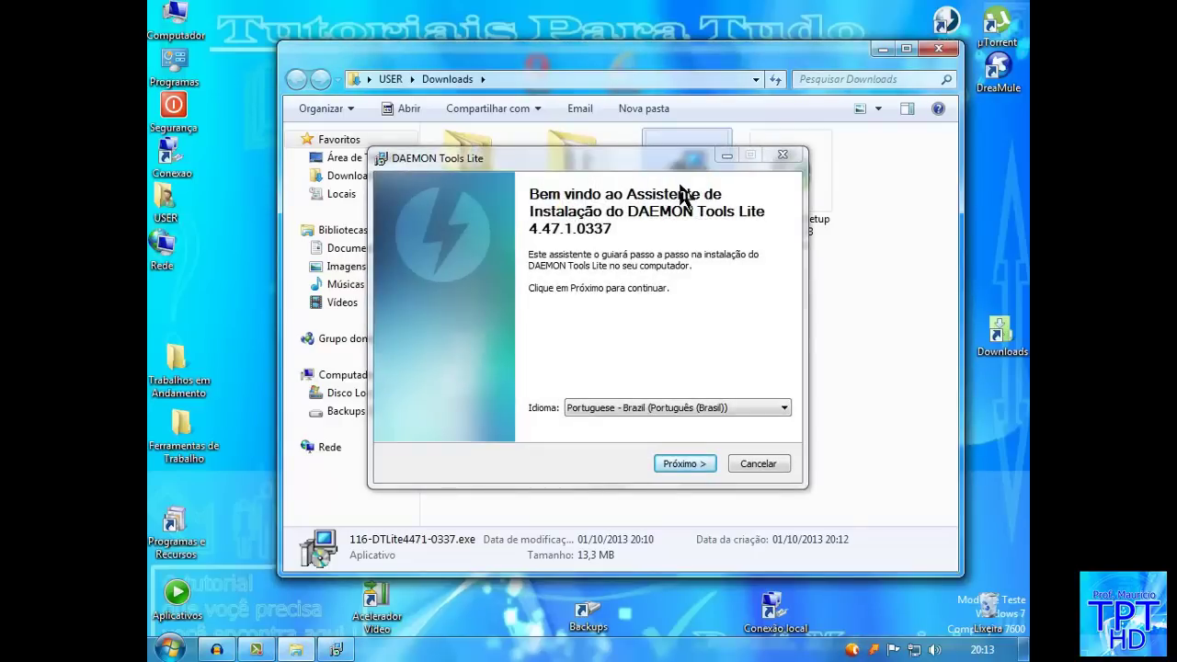
pyautogui.click(681, 463)
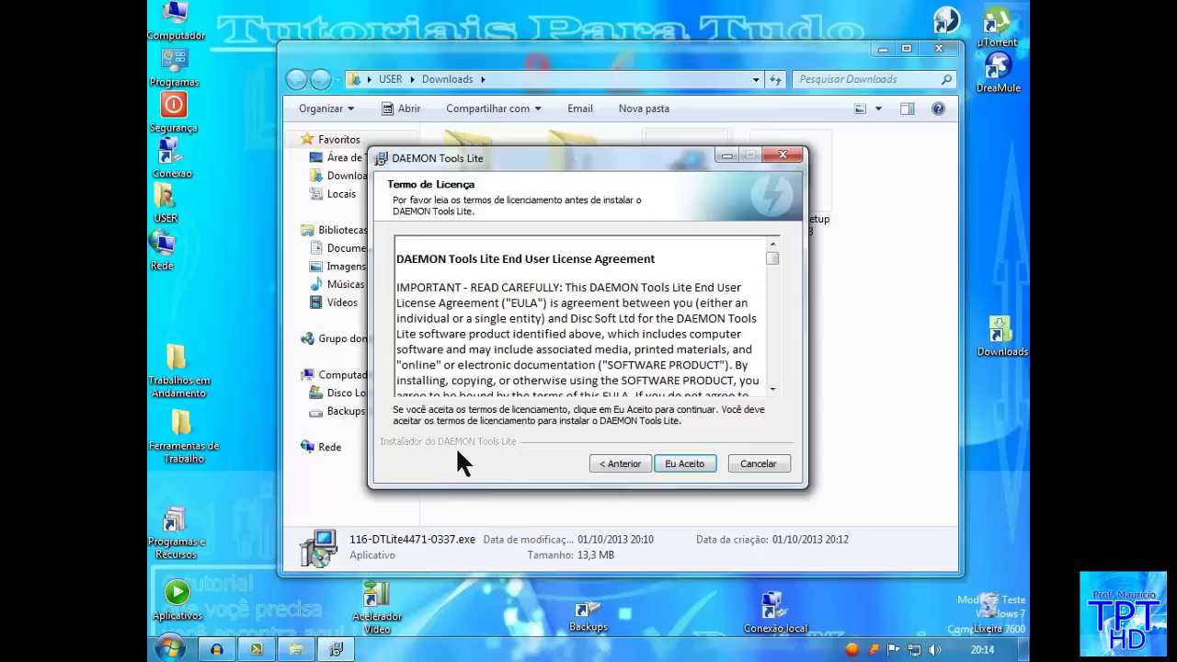
pyautogui.click(690, 466)
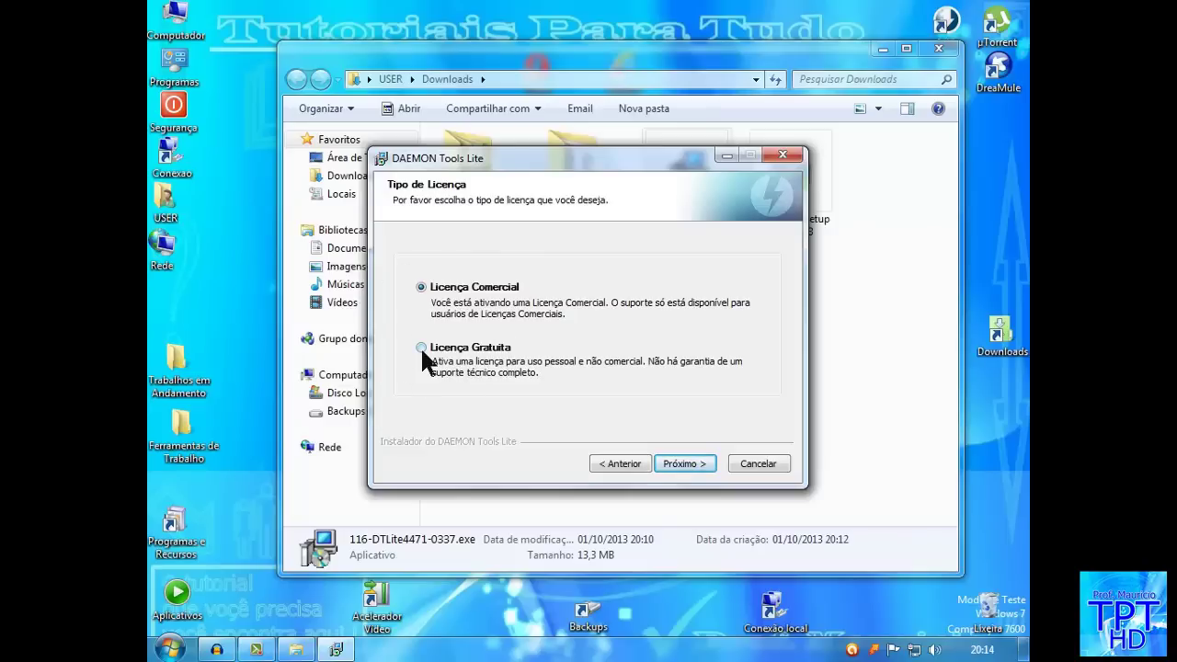
# Step: Choose the free license (Licença Gratuita) and accept the default DAEMON Tools Lite components
pyautogui.click(421, 347)
pyautogui.click(690, 464)
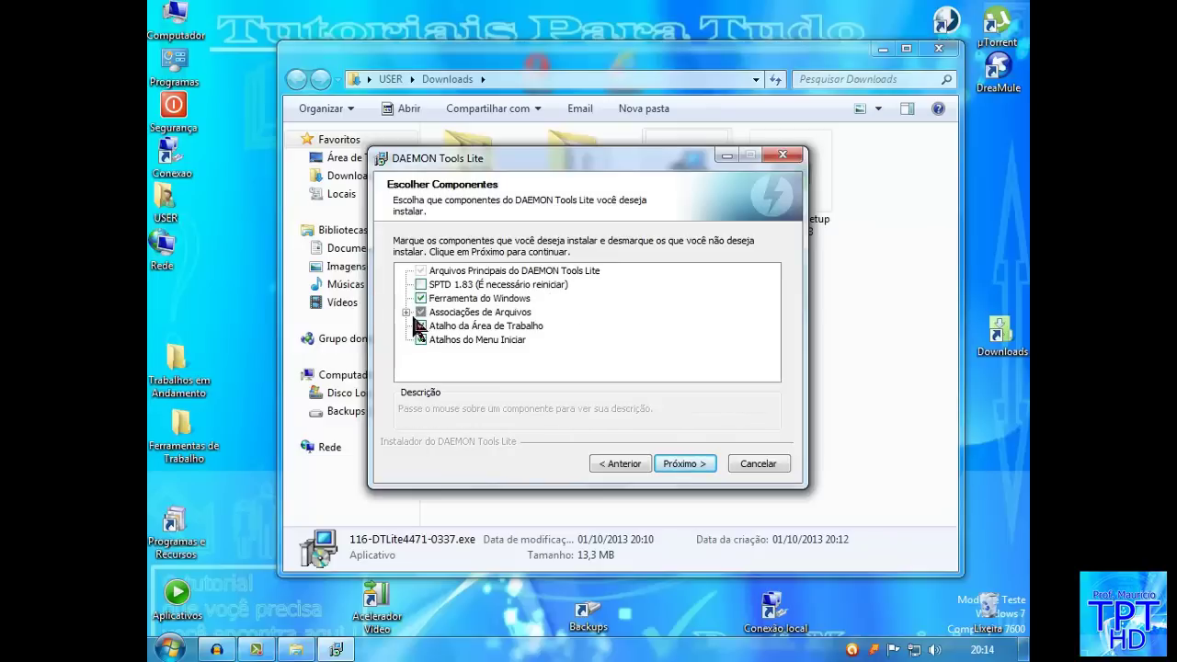
pyautogui.click(699, 465)
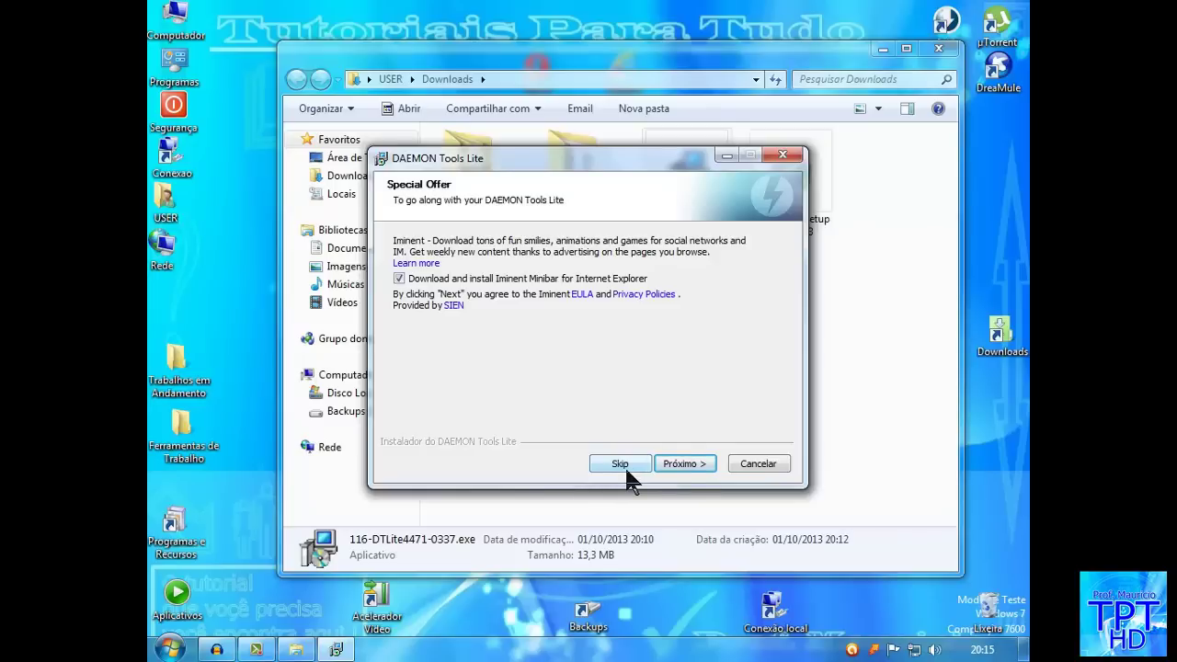
# Step: Skip the Iminent Minibar offer and choose Hao123's Custom Installation without setting Hao123 as the homepage on IE, FF and Chrome
pyautogui.click(624, 471)
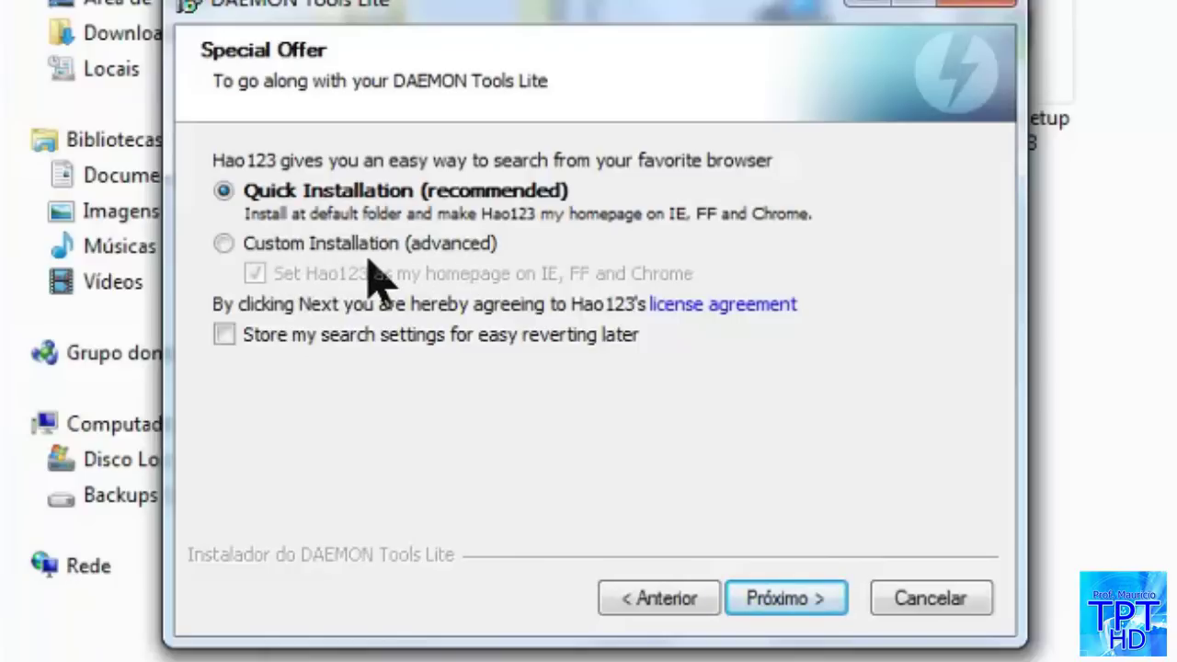
pyautogui.click(223, 244)
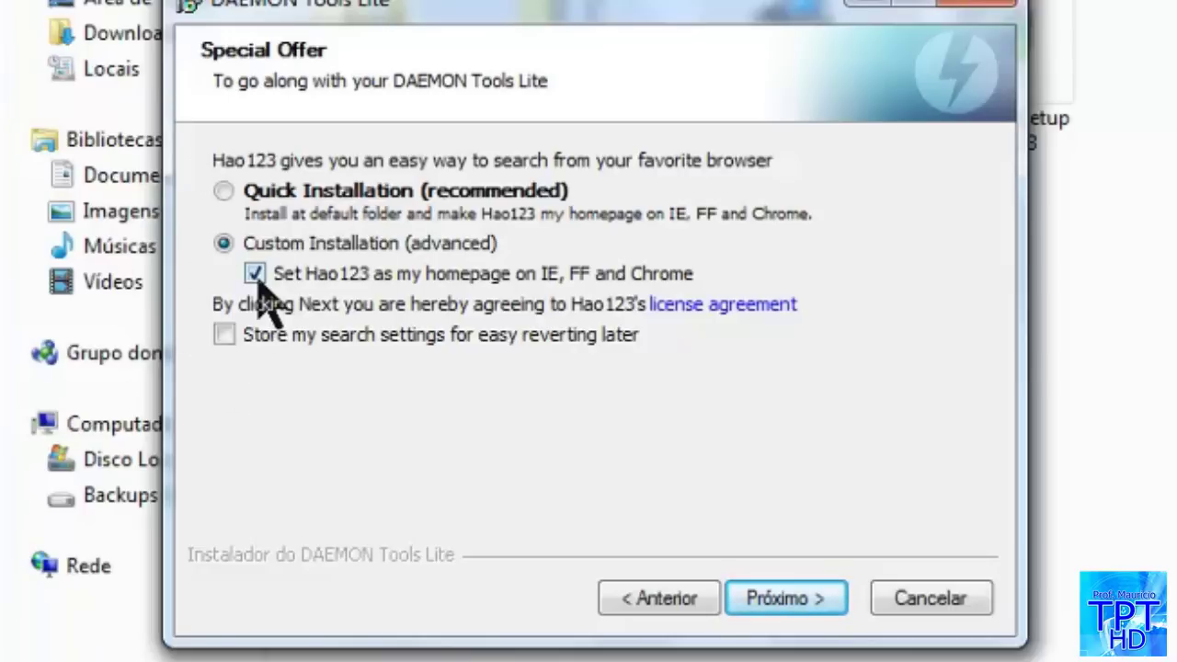
pyautogui.click(257, 281)
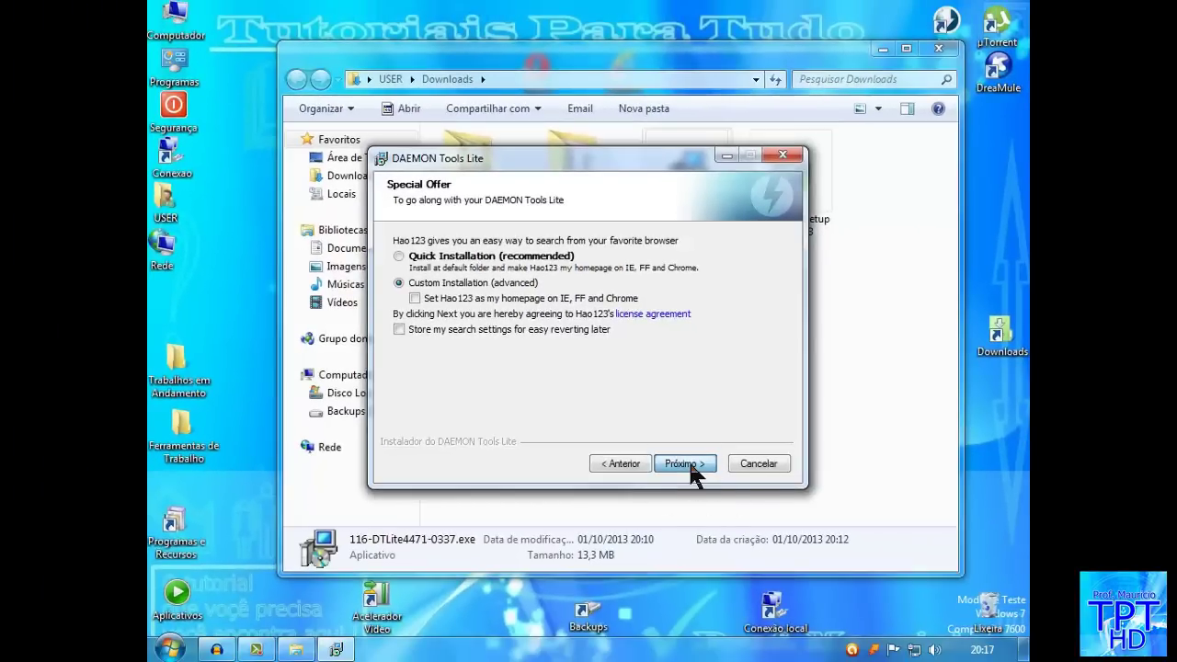
pyautogui.click(688, 464)
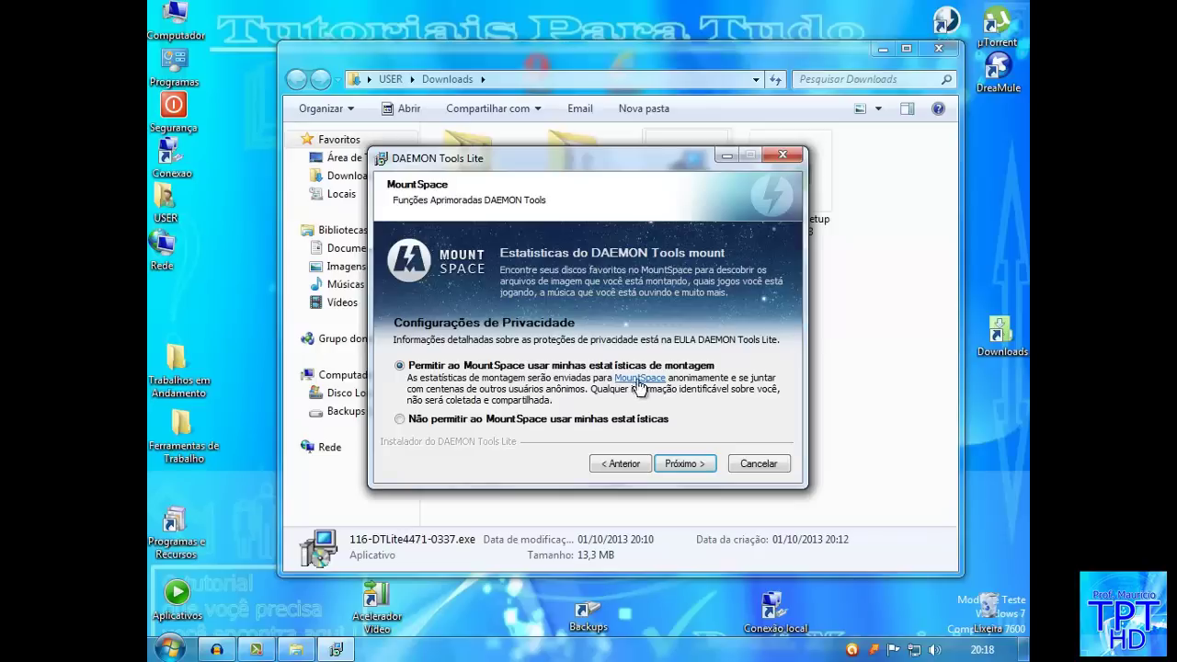
# Step: Disallow MountSpace from using the mount statistics and install to the default C:\Program Files\DAEMON Tools Lite folder, showing the installation details
pyautogui.click(399, 418)
pyautogui.click(686, 462)
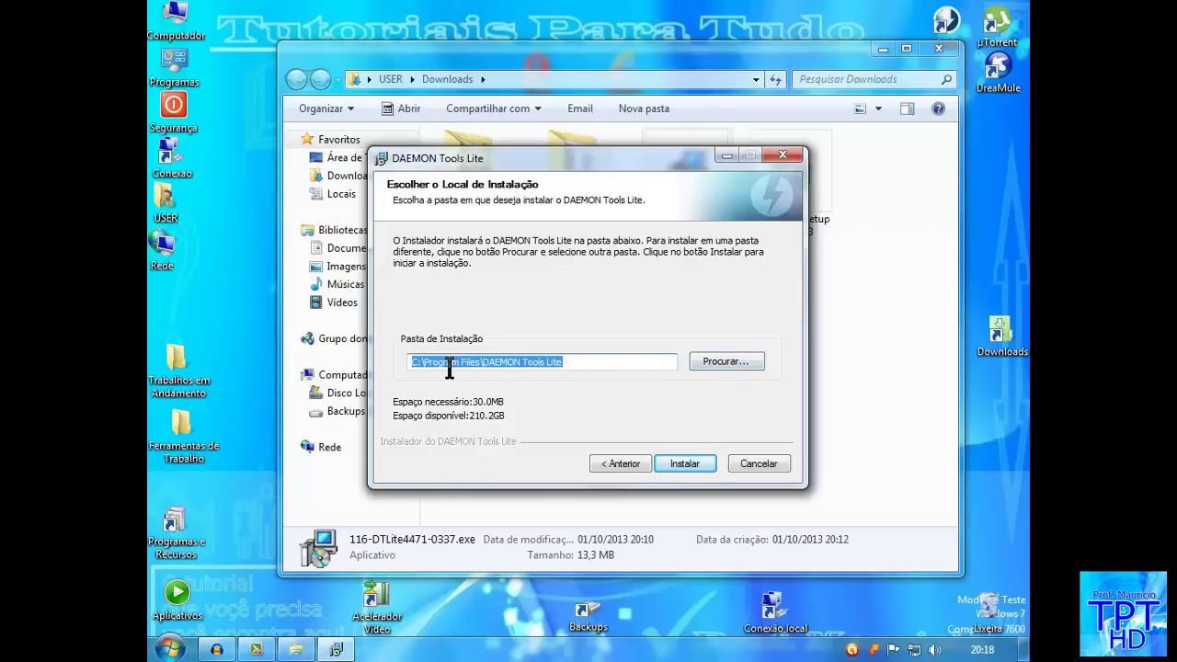
pyautogui.click(734, 360)
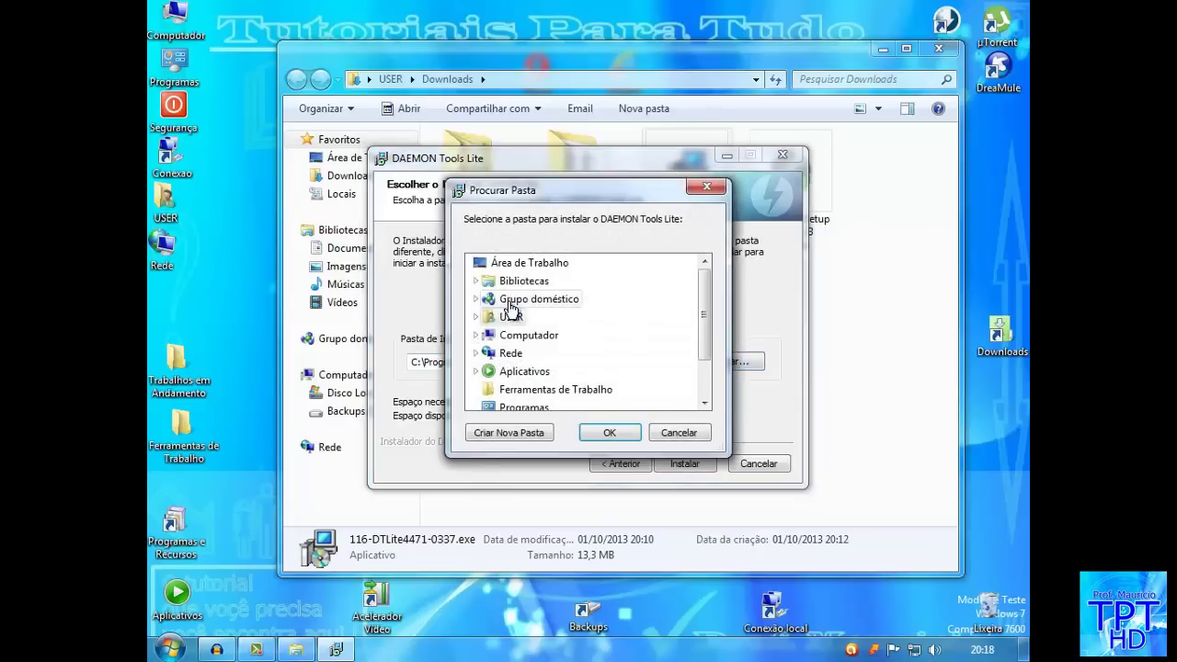
pyautogui.click(681, 431)
pyautogui.click(686, 464)
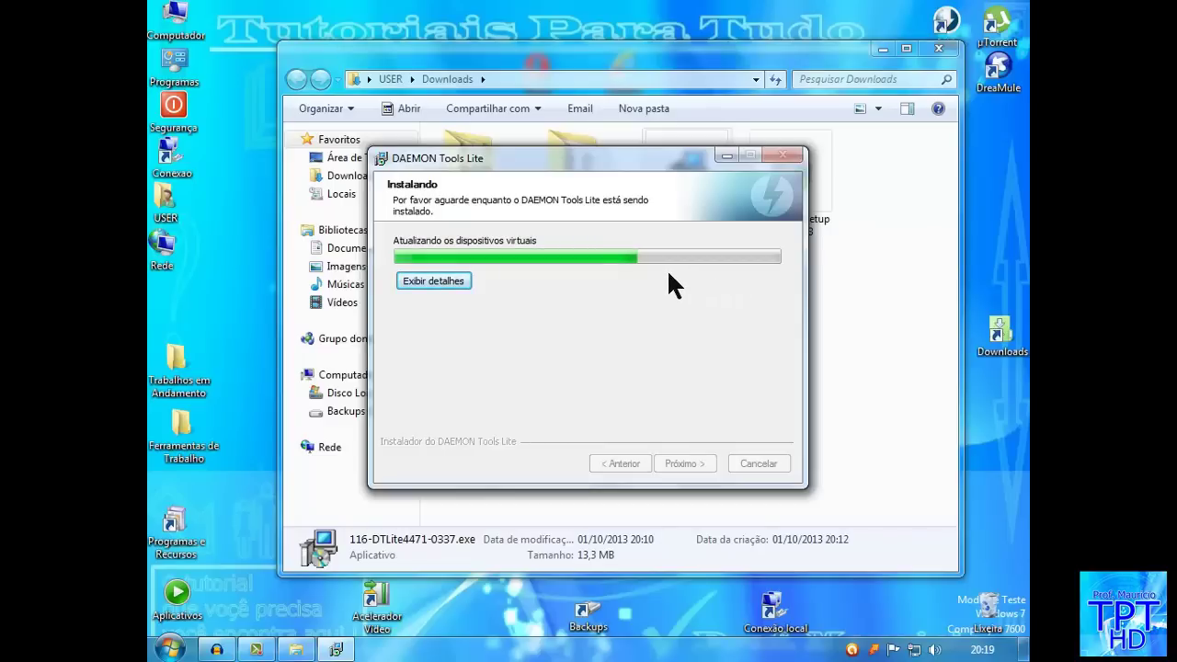
pyautogui.click(441, 280)
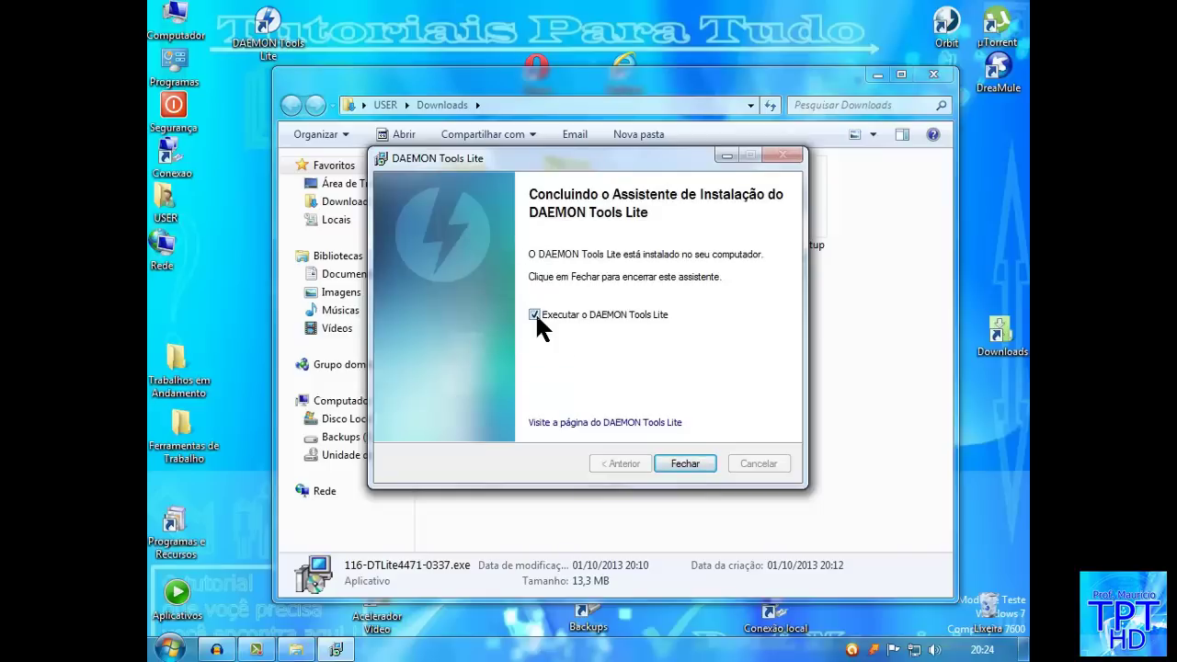
# Step: Finish the setup wizard with Executar o DAEMON Tools Lite enabled, and close the launched program and the Downloads folder
pyautogui.click(695, 466)
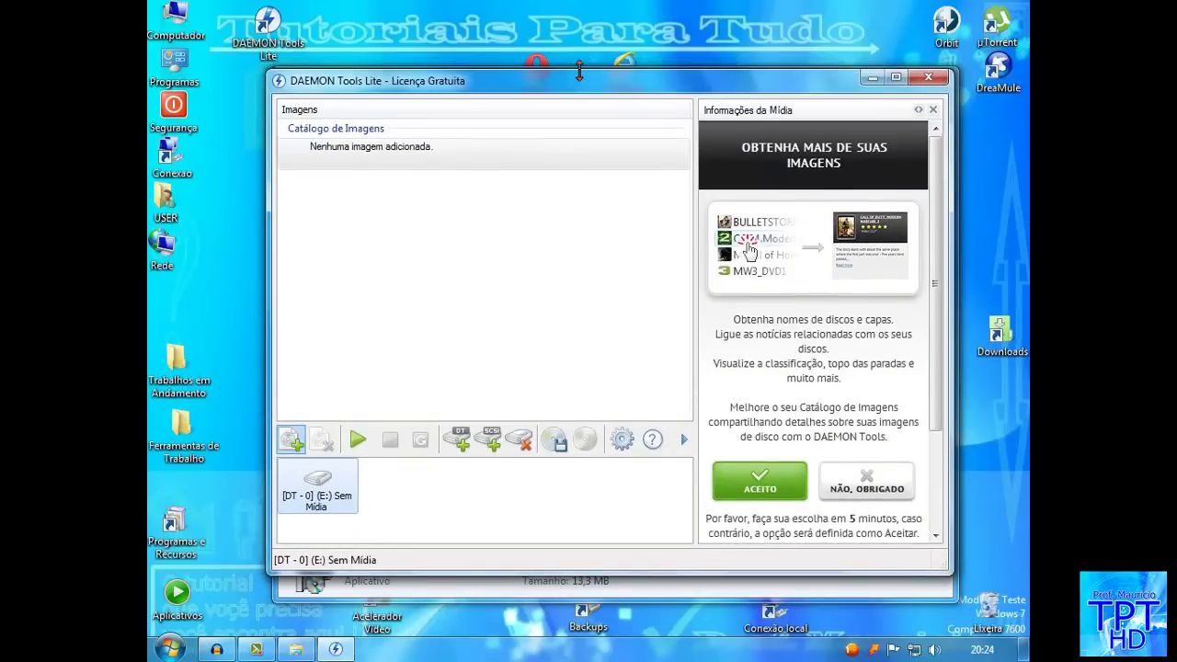
pyautogui.moveTo(579, 71); pyautogui.dragTo(582, 54)
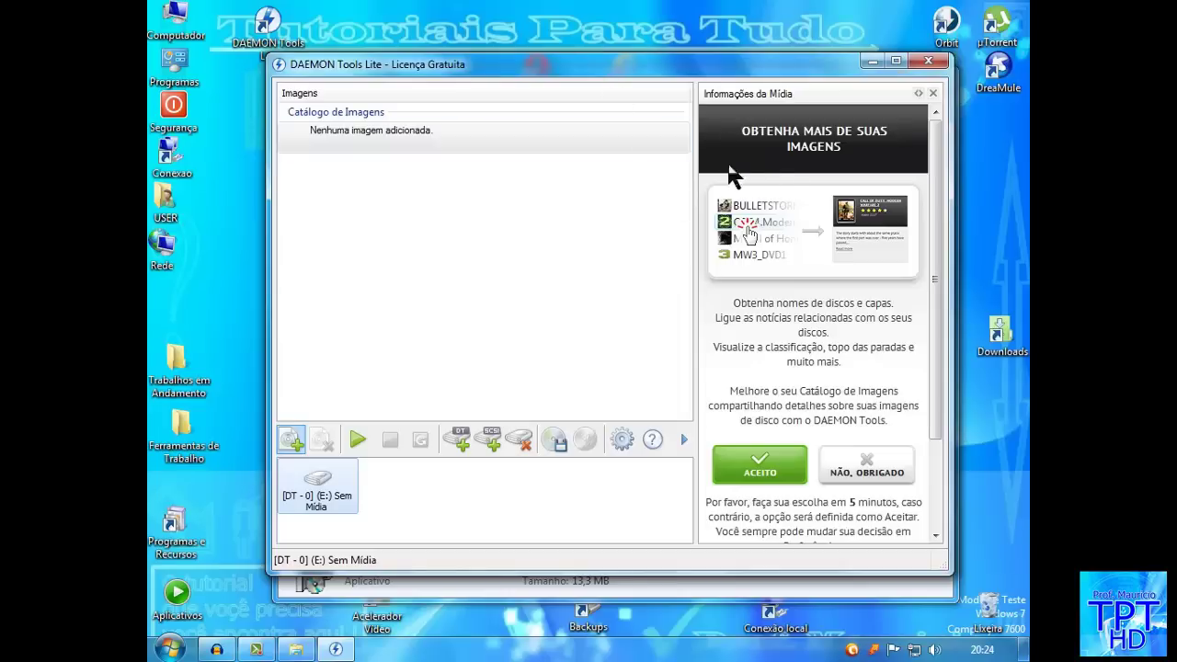
pyautogui.click(929, 62)
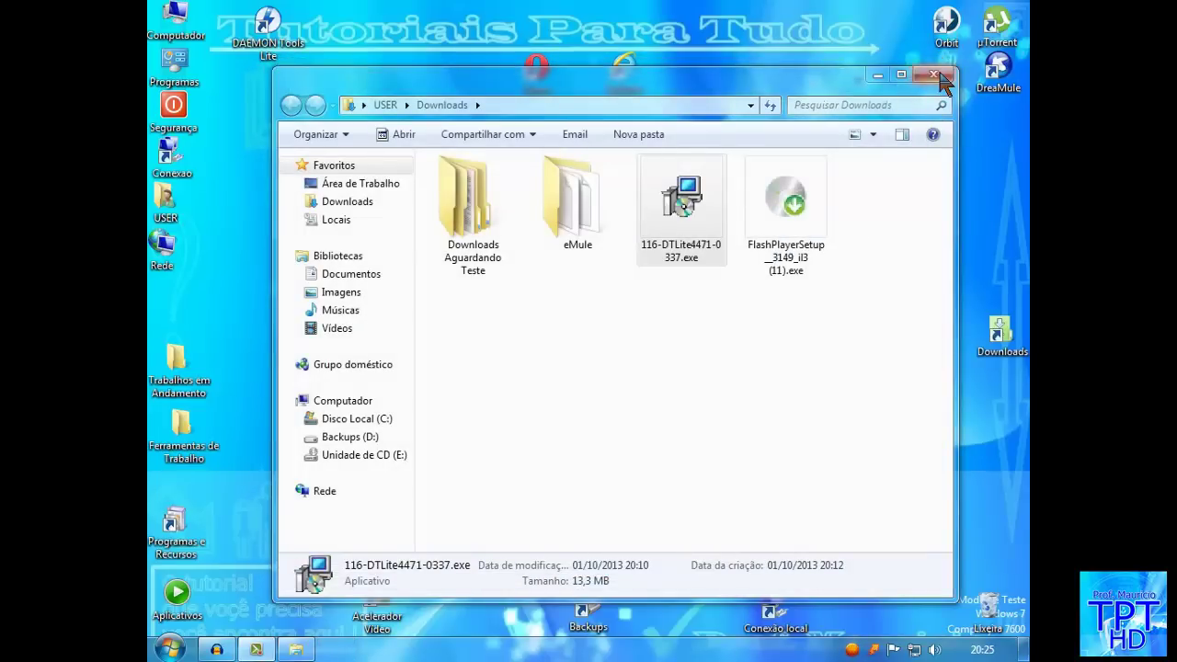
pyautogui.click(932, 75)
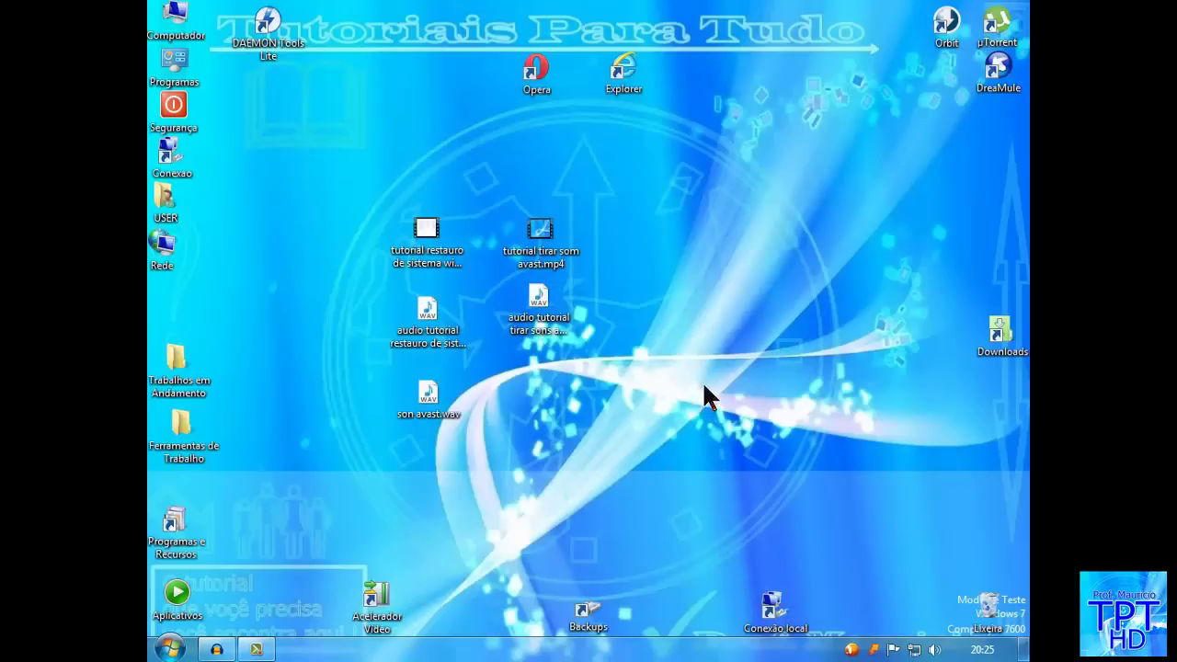